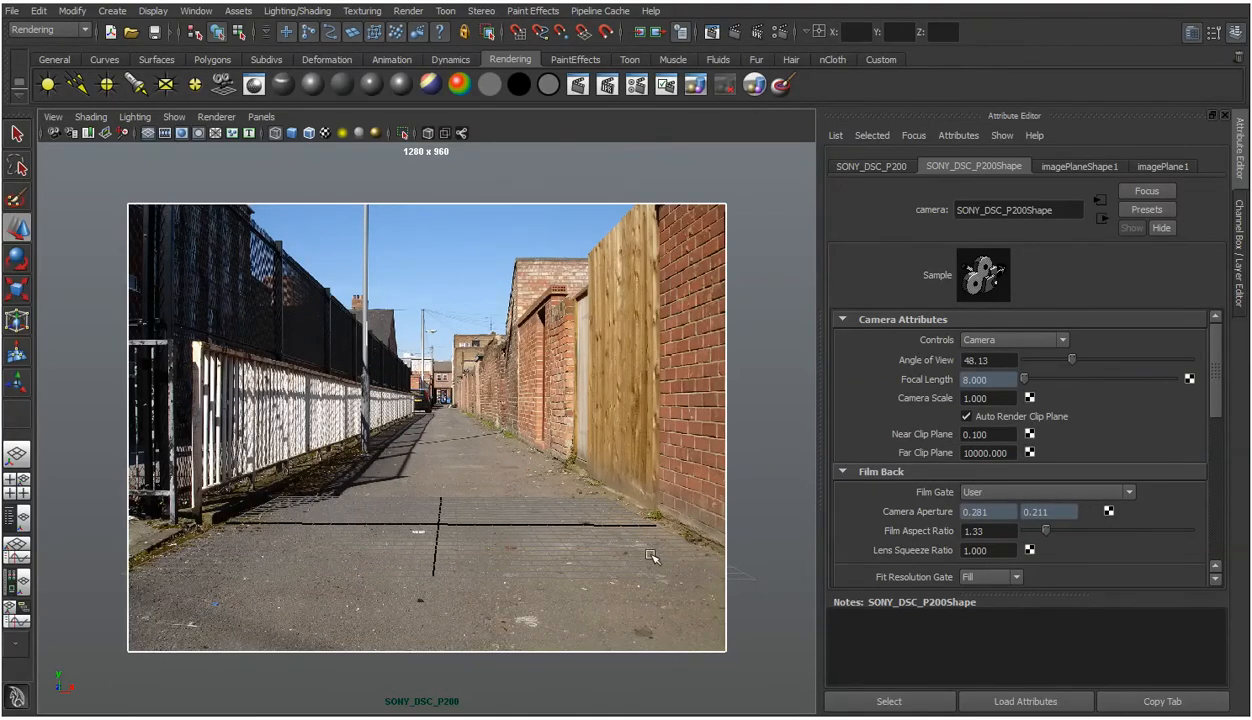
Adjust the SONY_DSC_P200 camera view so the ground grid lines up with the perspective of the alley floor in the photo.
right_click_drag(506, 493, 481, 519, "alt")
left_click_drag(499, 557, 501, 555, "alt")
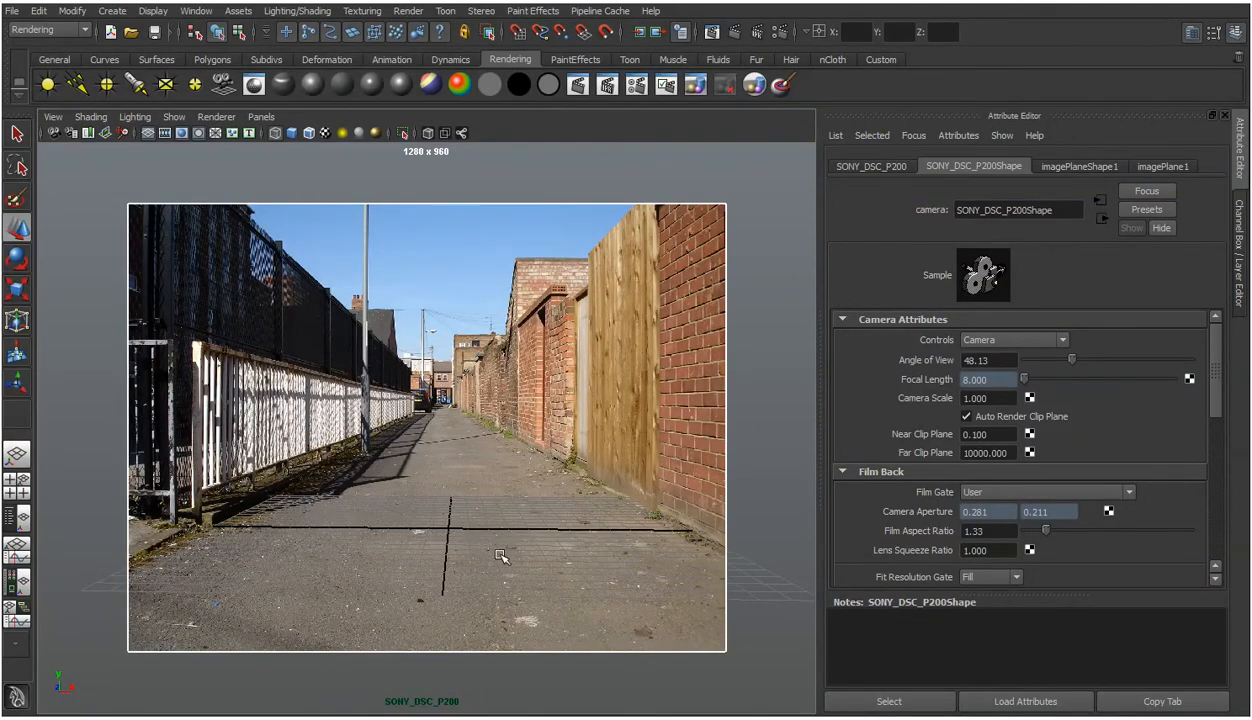
left_click_drag(500, 554, 498, 554, "alt")
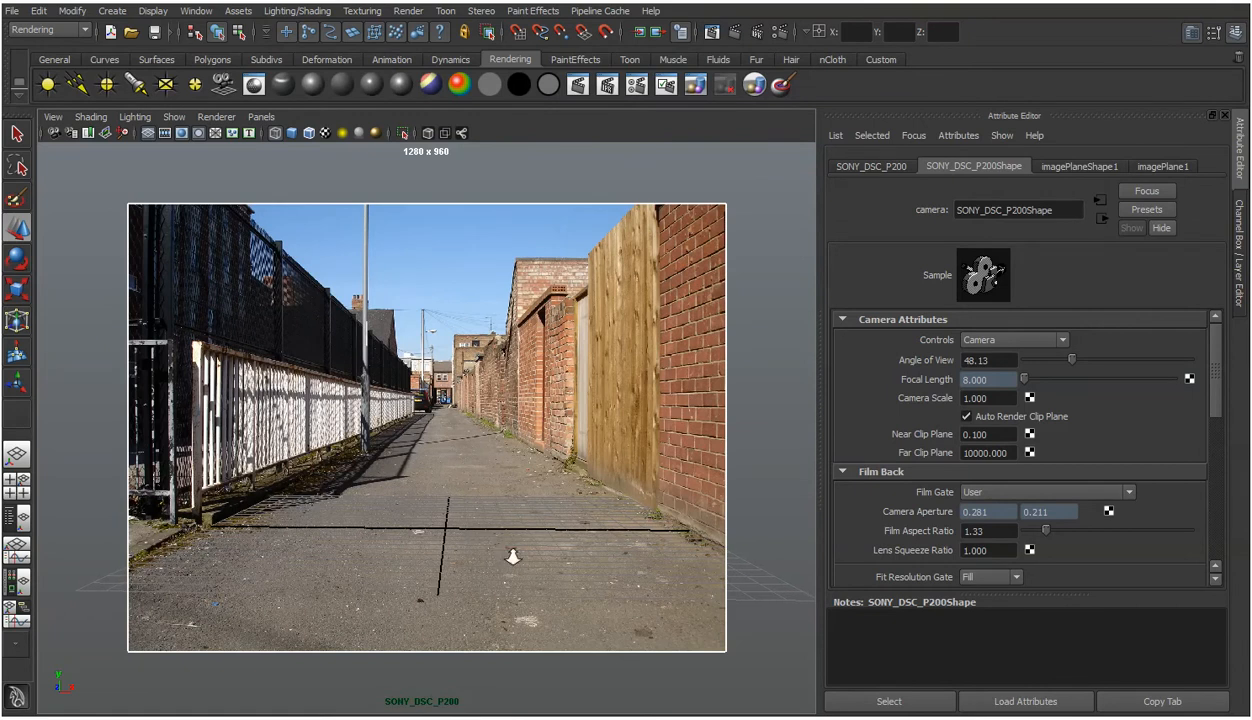
left_click_drag(513, 557, 510, 558, "alt")
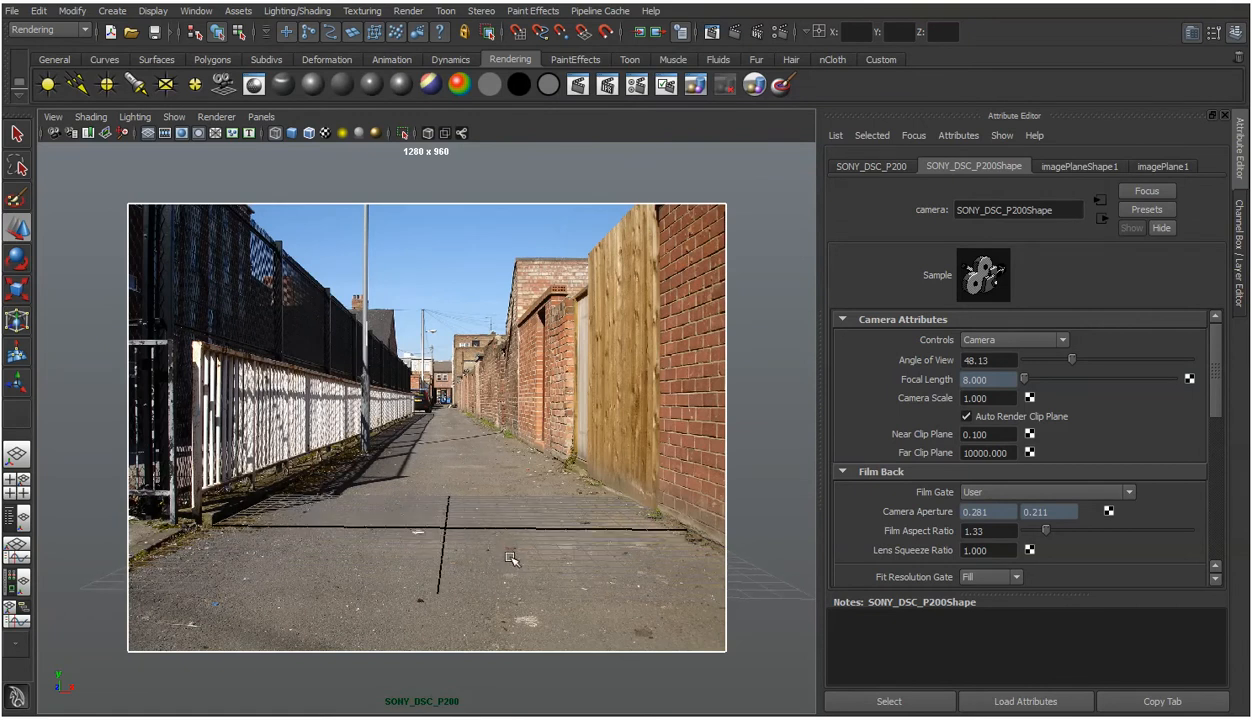
middle_click_drag(510, 557, 513, 557, "alt")
left_click_drag(513, 557, 510, 558, "alt")
middle_click_drag(510, 558, 509, 558, "alt")
left_click_drag(509, 558, 510, 558, "alt")
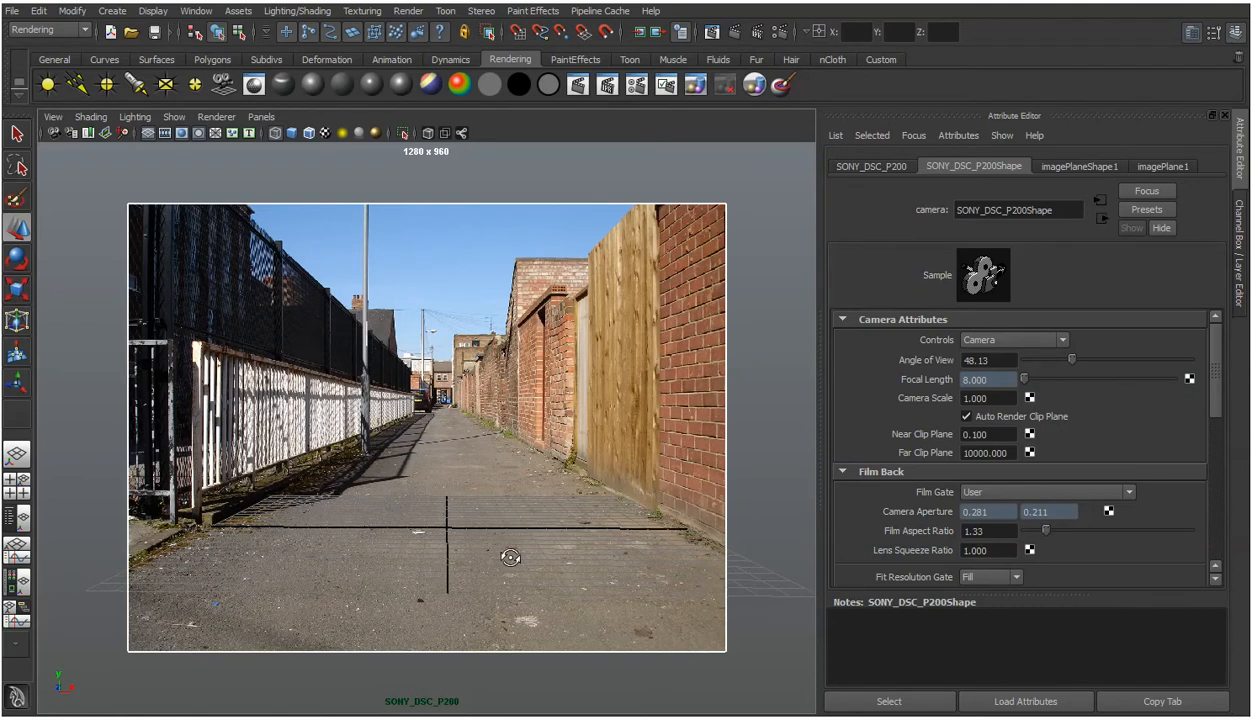
left_click_drag(510, 557, 508, 557, "alt")
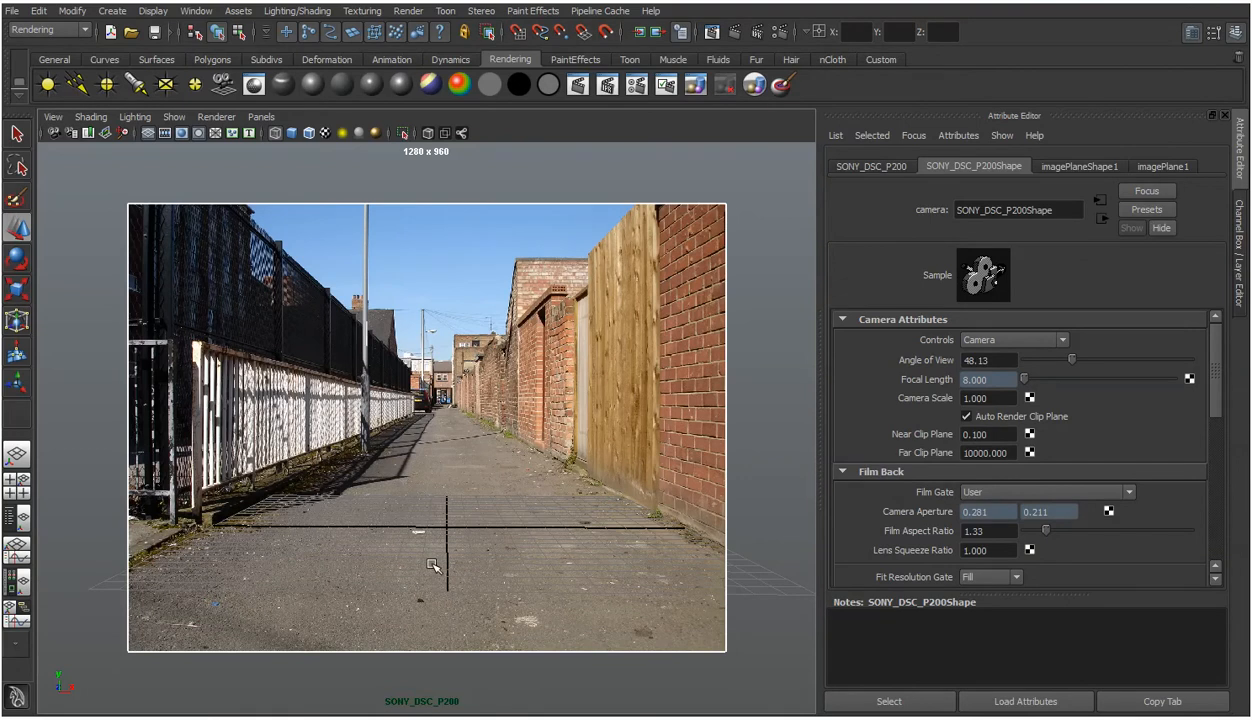
Show two views side by side and switch the perspective one to the orthographic top view.
key("space")
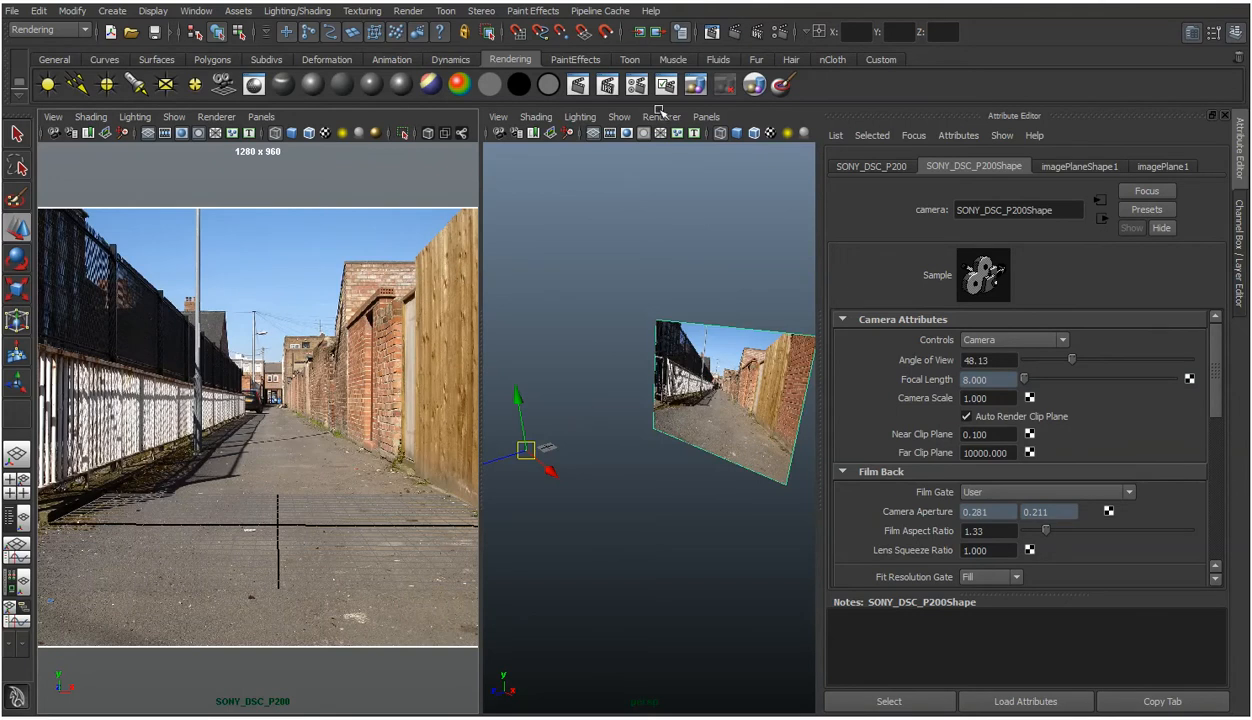
left_click(706, 117)
mouse_move(729, 135)
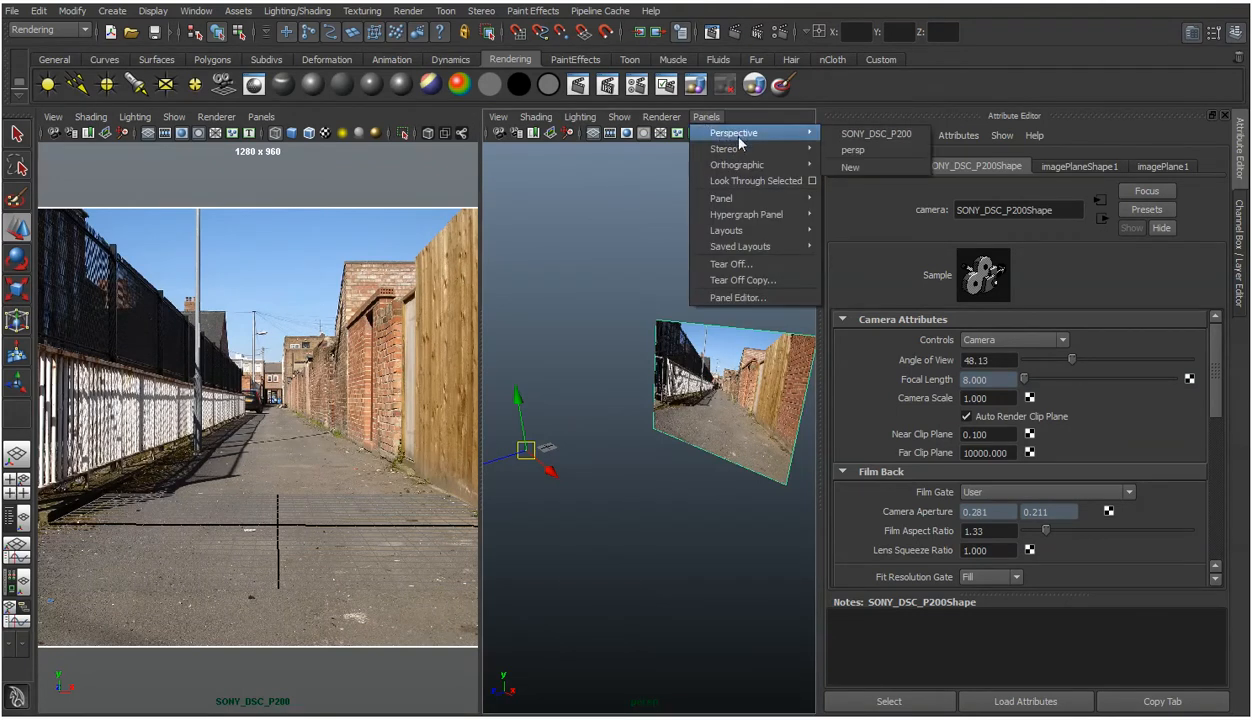
mouse_move(722, 164)
left_click(843, 201)
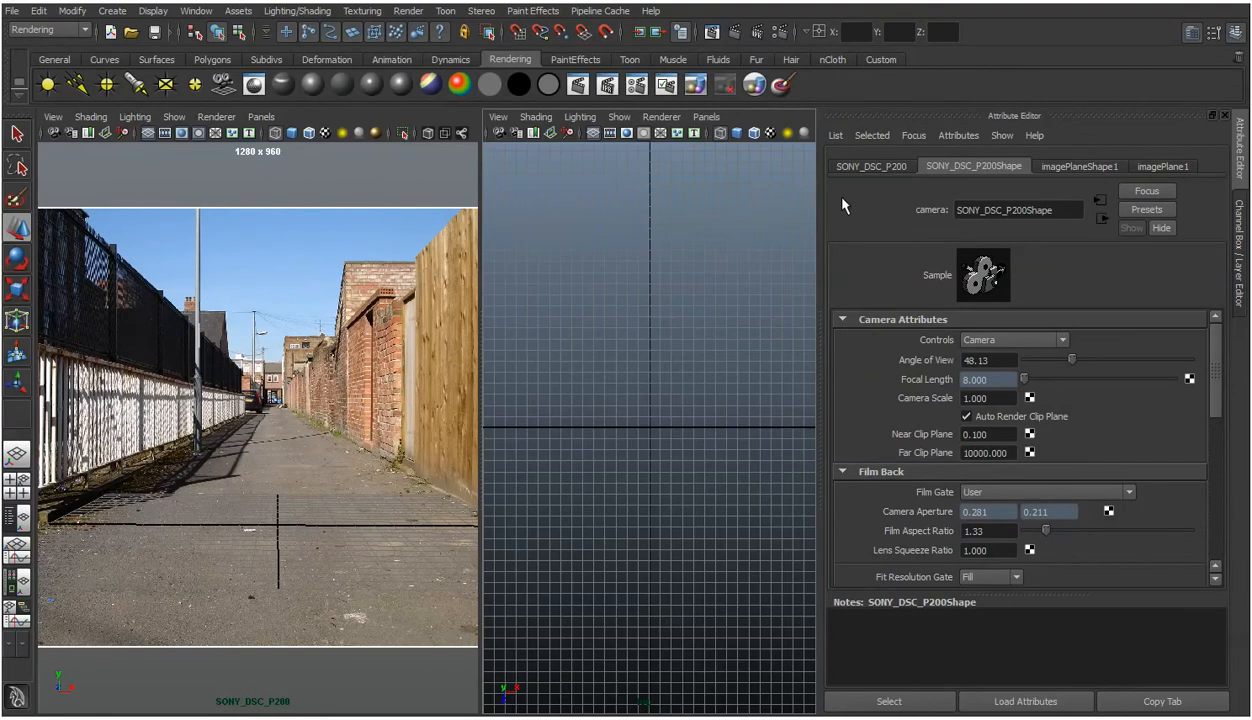
Draw a polygon plane about 8.8 wide and 43.1 long over the grid centre in the top view.
left_click(214, 60)
left_click(166, 89)
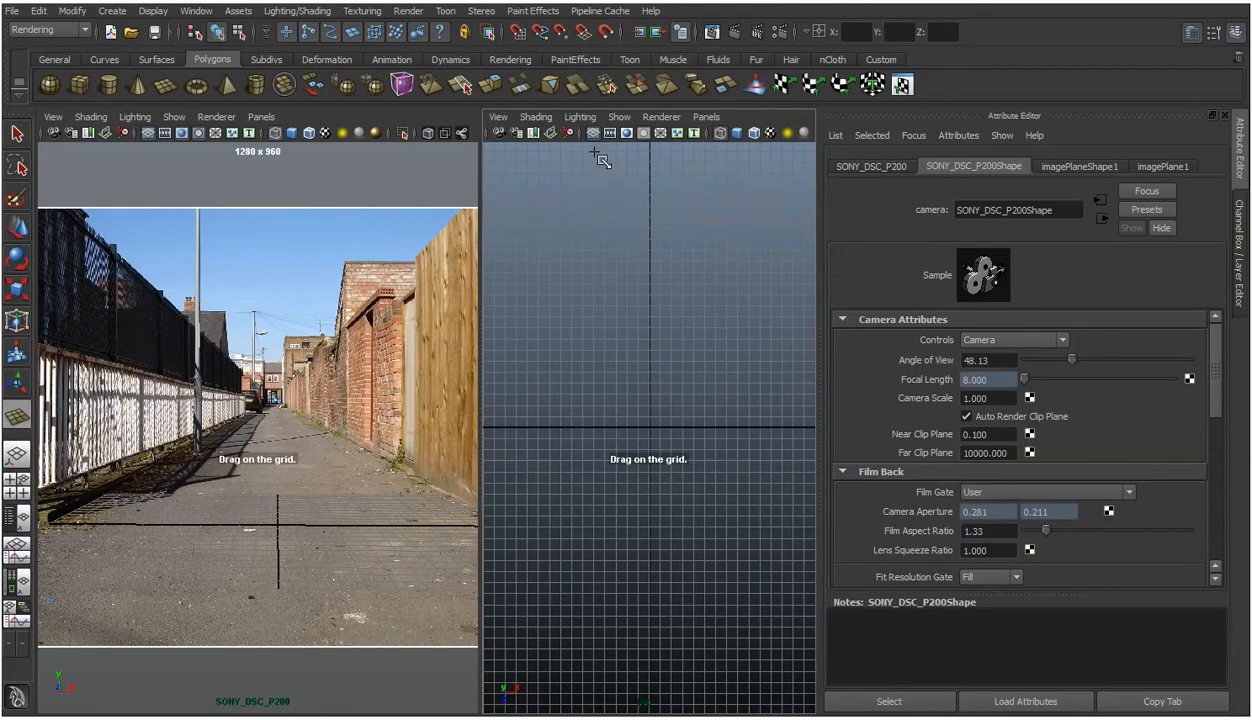
left_click_drag(596, 152, 692, 628)
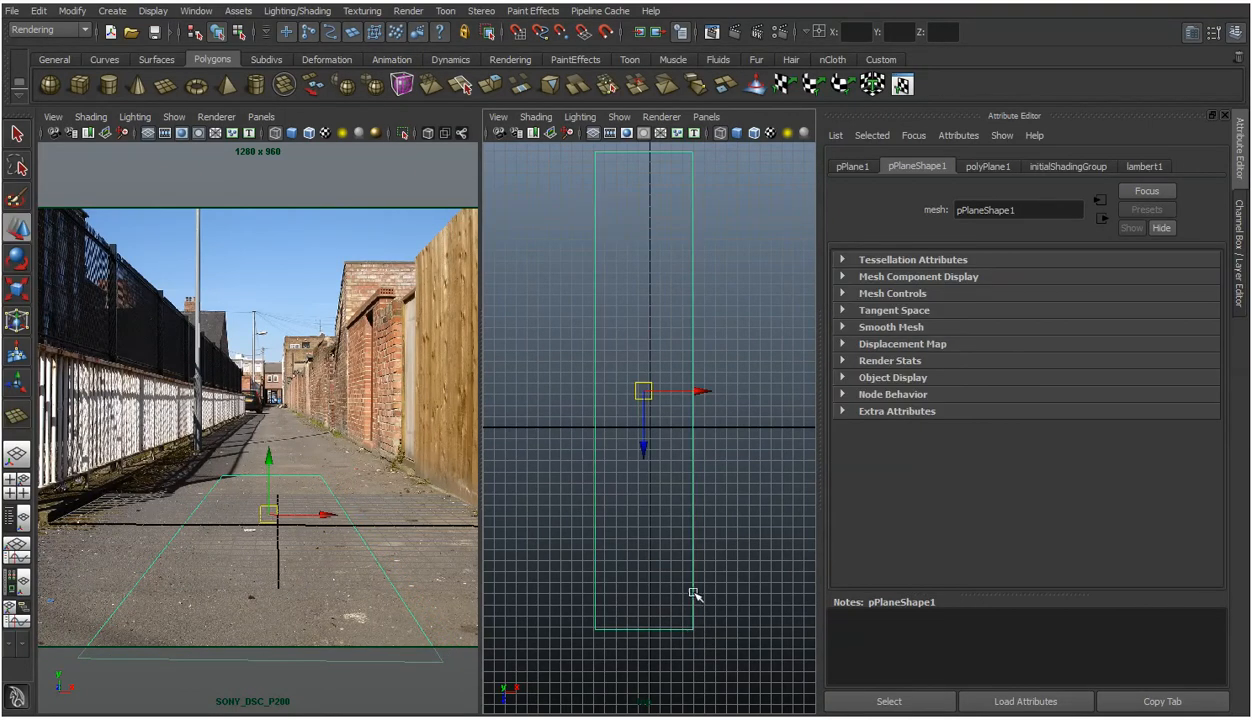
Set the polygon plane's width to 22 and its height to 222 so it spans the alley floor.
left_click(976, 170)
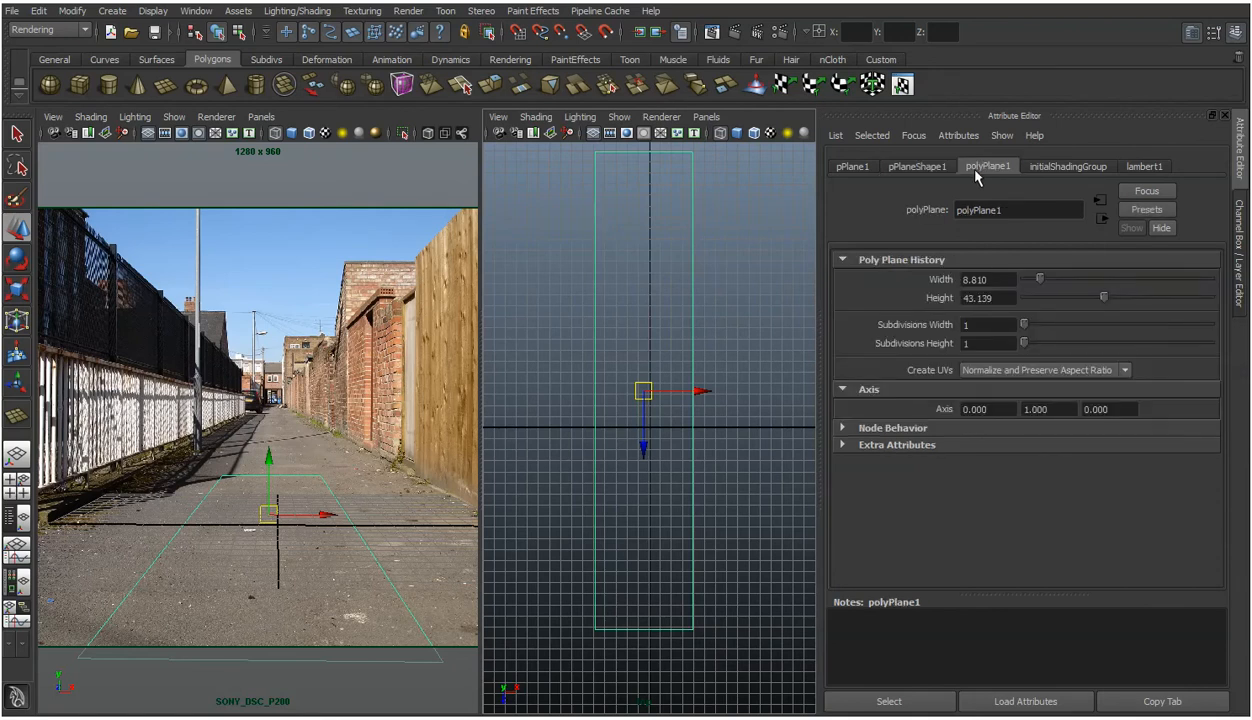
double_click(978, 279)
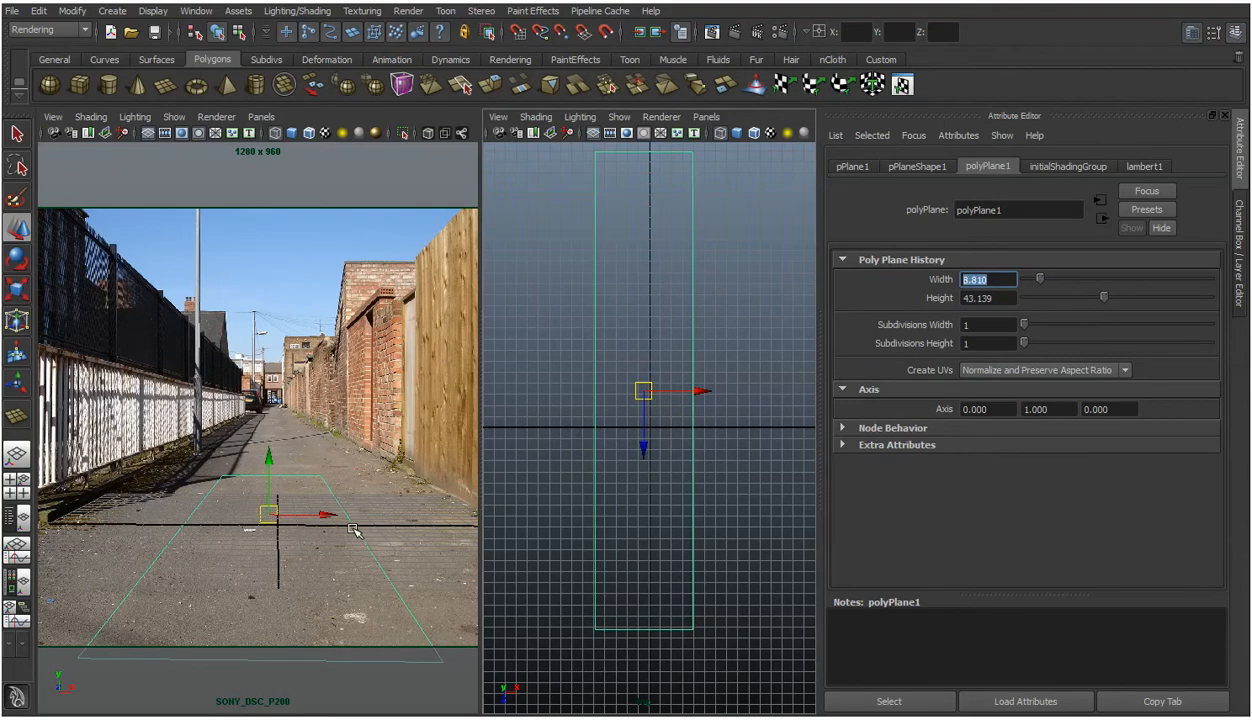
type("16")
key("Tab")
type("222")
key("Return")
left_click(1009, 280)
type("32")
key("Return")
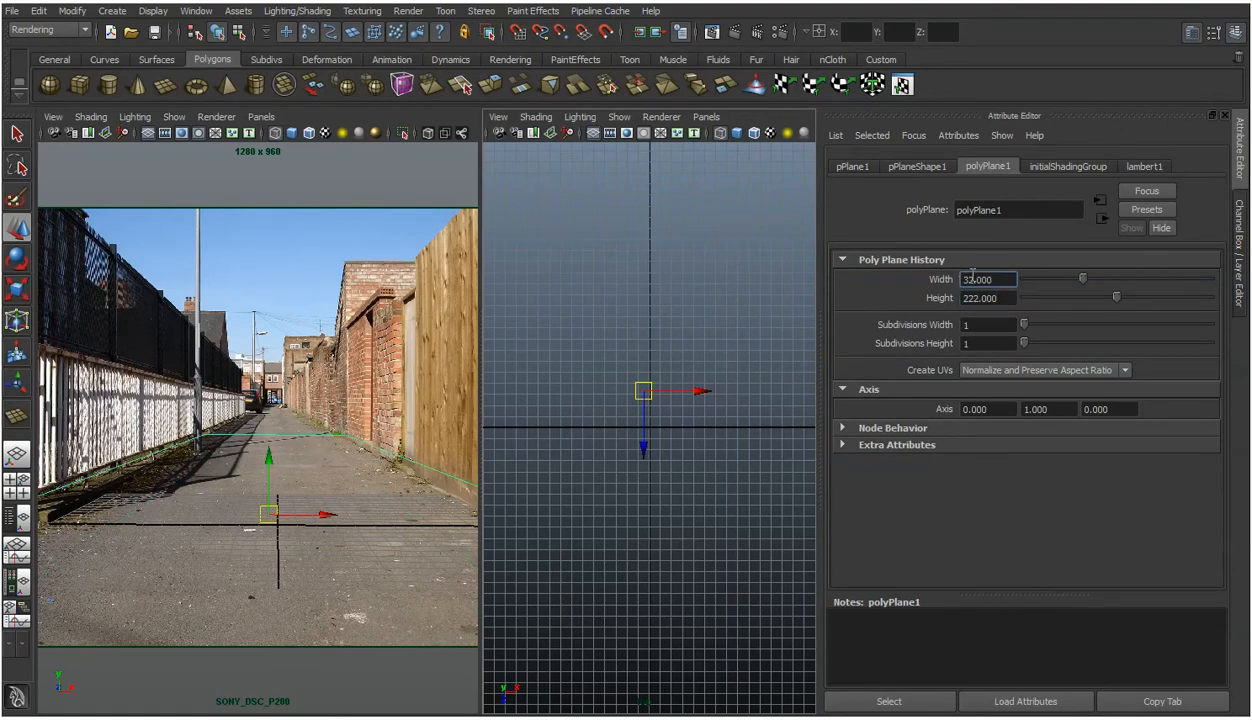
left_click(987, 280)
type("22")
key("Return")
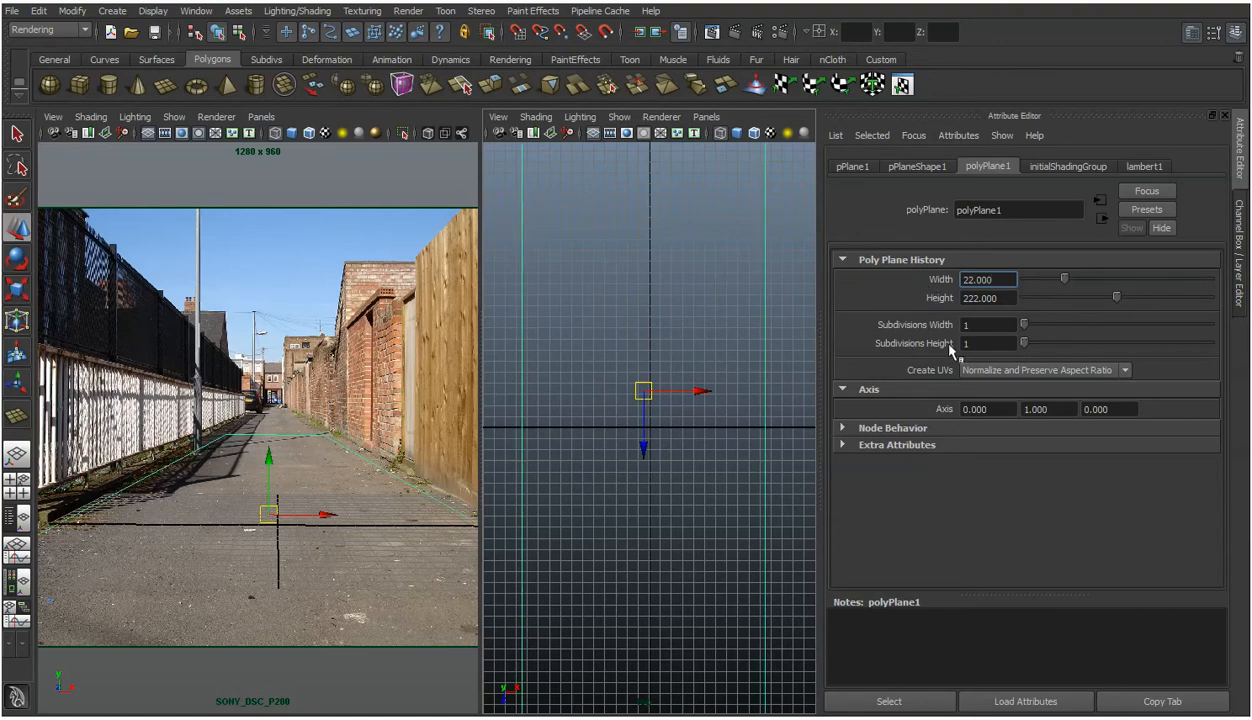
Set the plane's width and height subdivisions to 22 each.
left_click(980, 325)
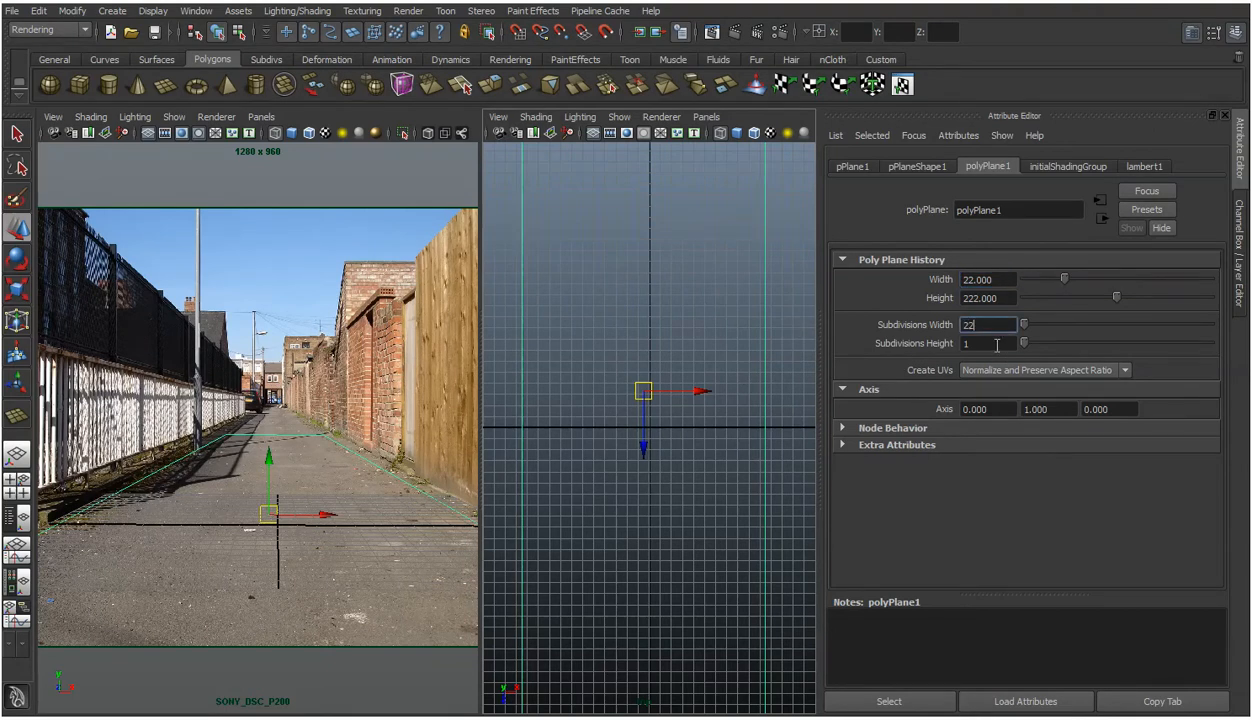
key("Tab")
key("Return")
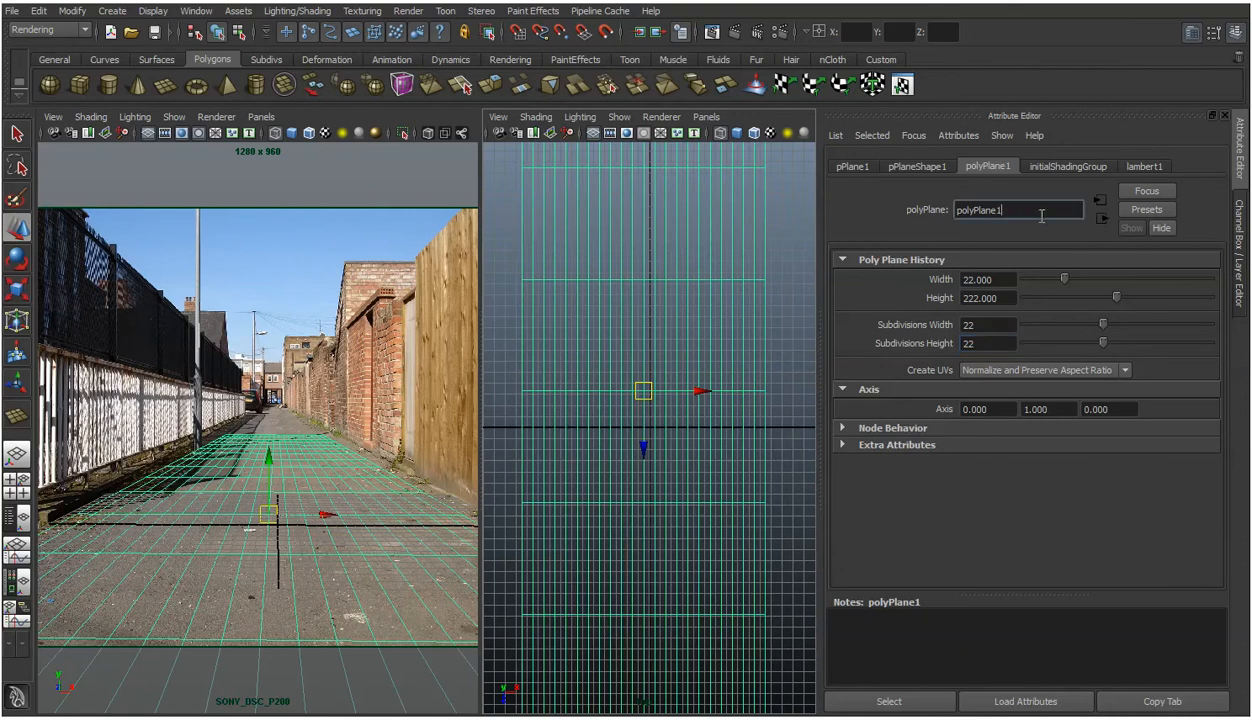
Rename the plane's transform node as ground.
left_click(851, 166)
double_click(993, 210)
type("ground")
key("Return")
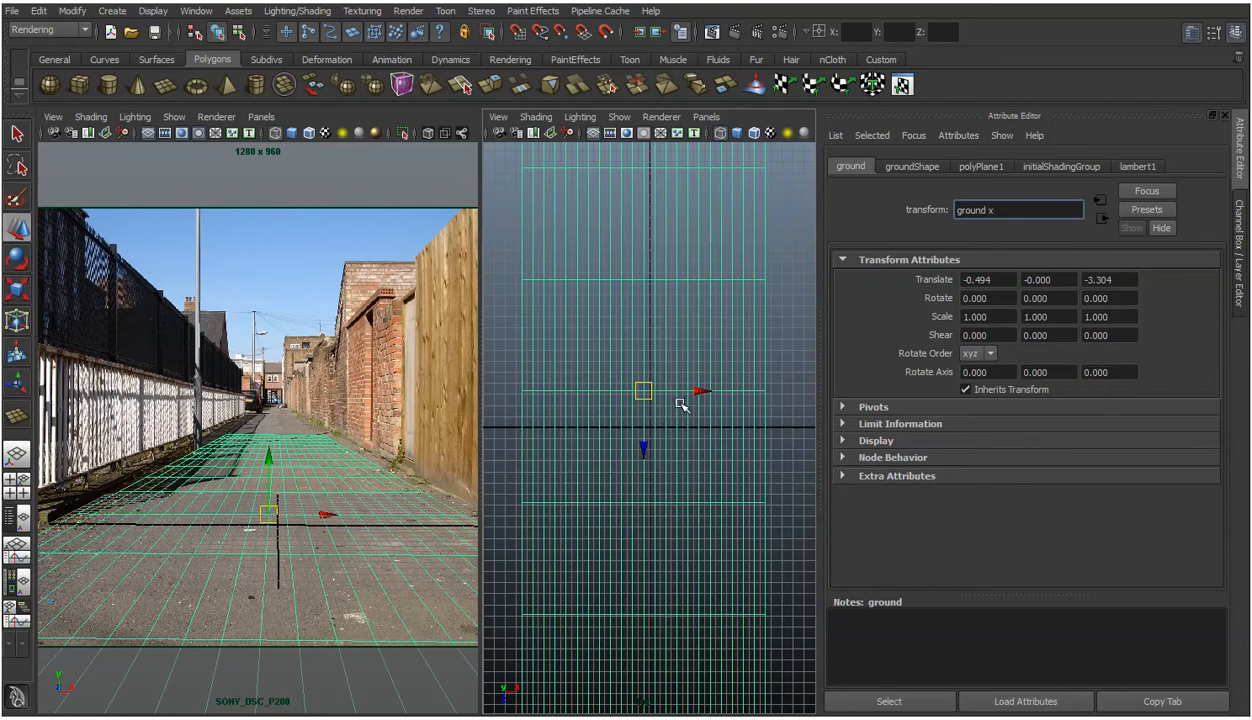
Widen the ground plane to an X scale of about 1.056 and shift it sideways to about -0.038 in X.
left_click(680, 405)
left_click(641, 365)
key("e")
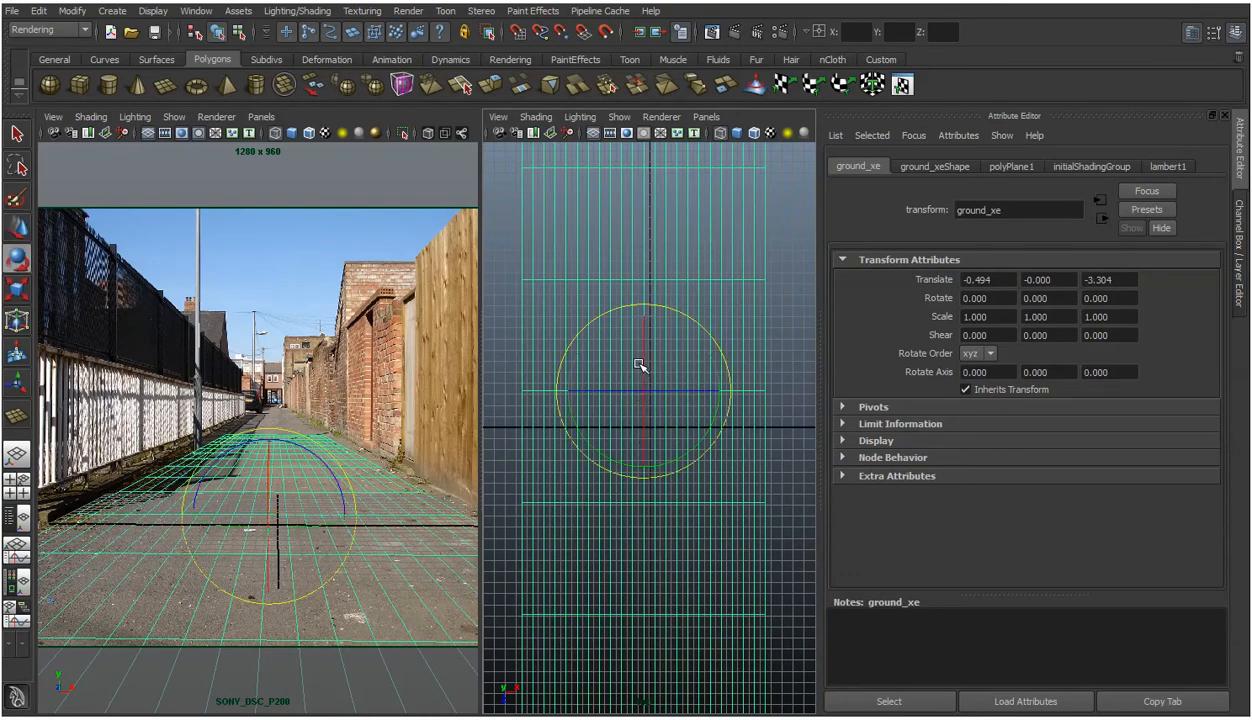
key("r")
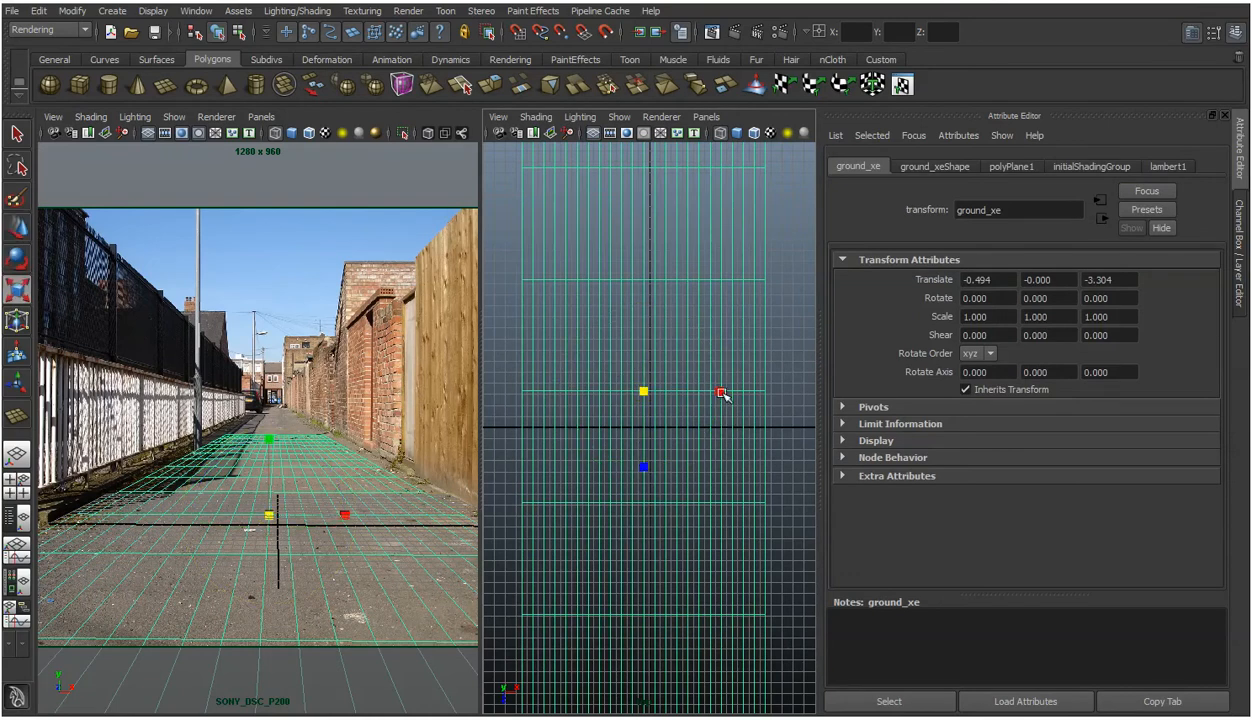
left_click_drag(719, 392, 727, 394)
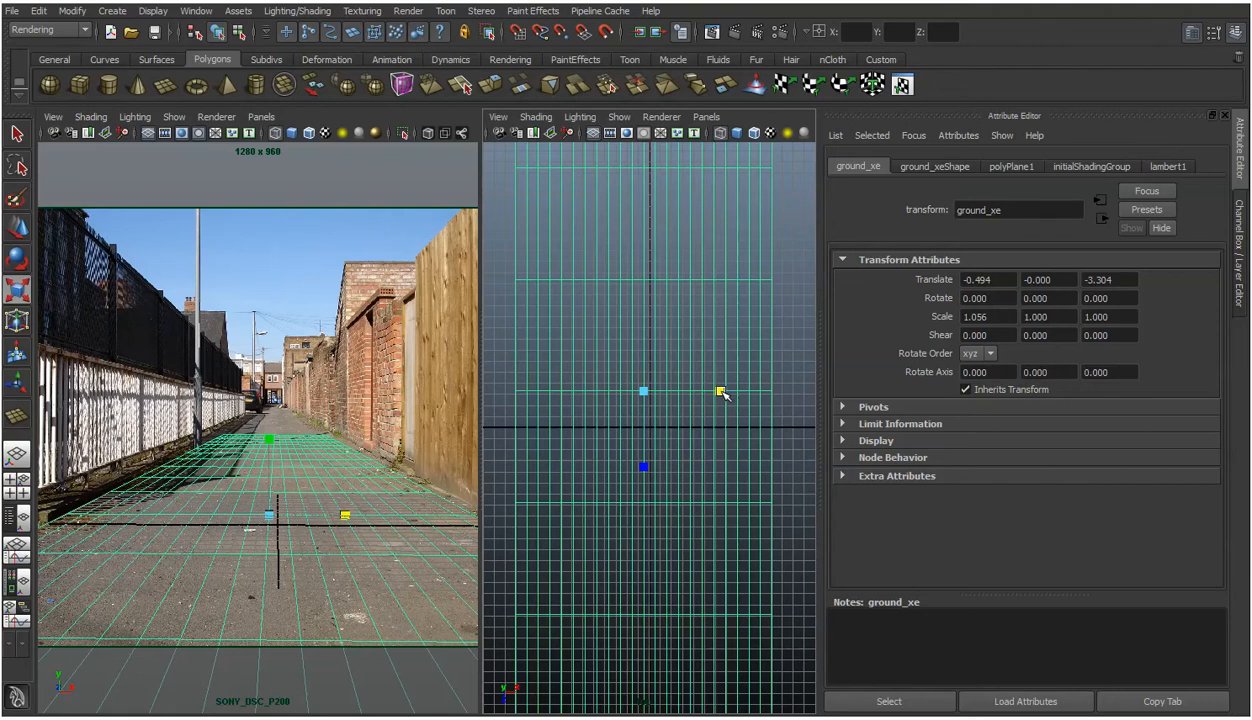
key("w")
left_click_drag(699, 394, 707, 395)
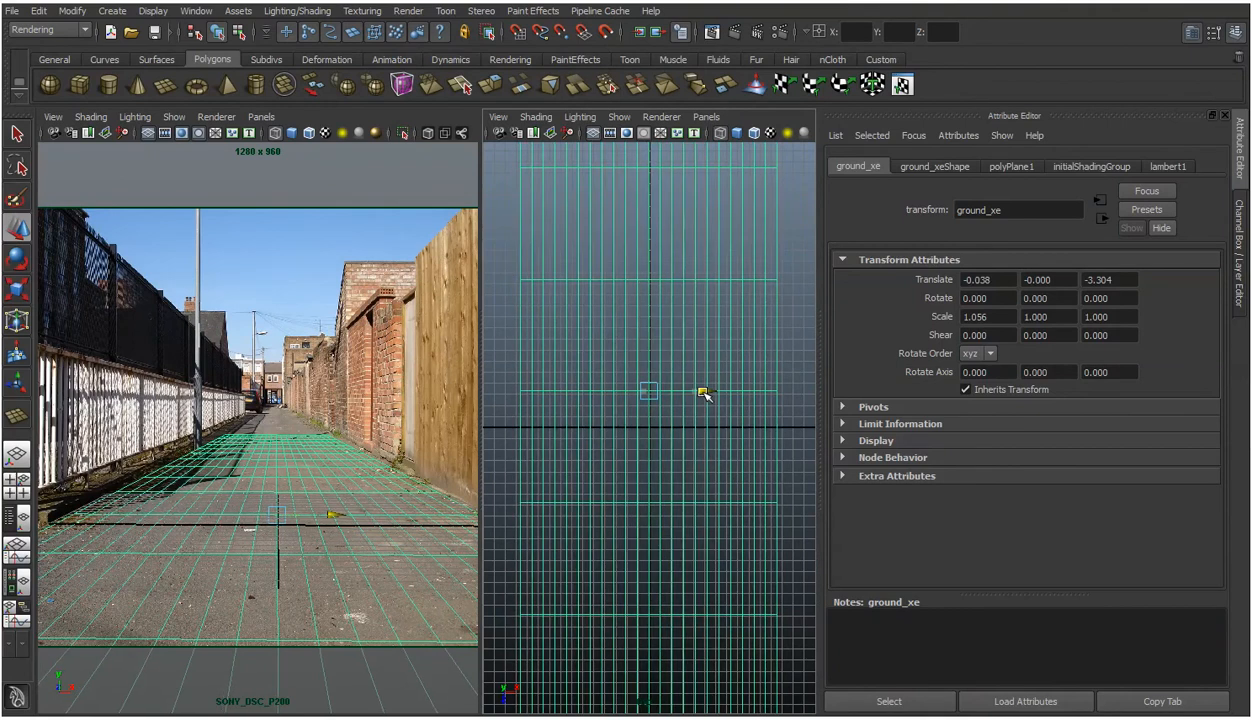
Scale the ground plane to about 1.091 in X and about 2.433 in Z to fill the alley floor.
key("e")
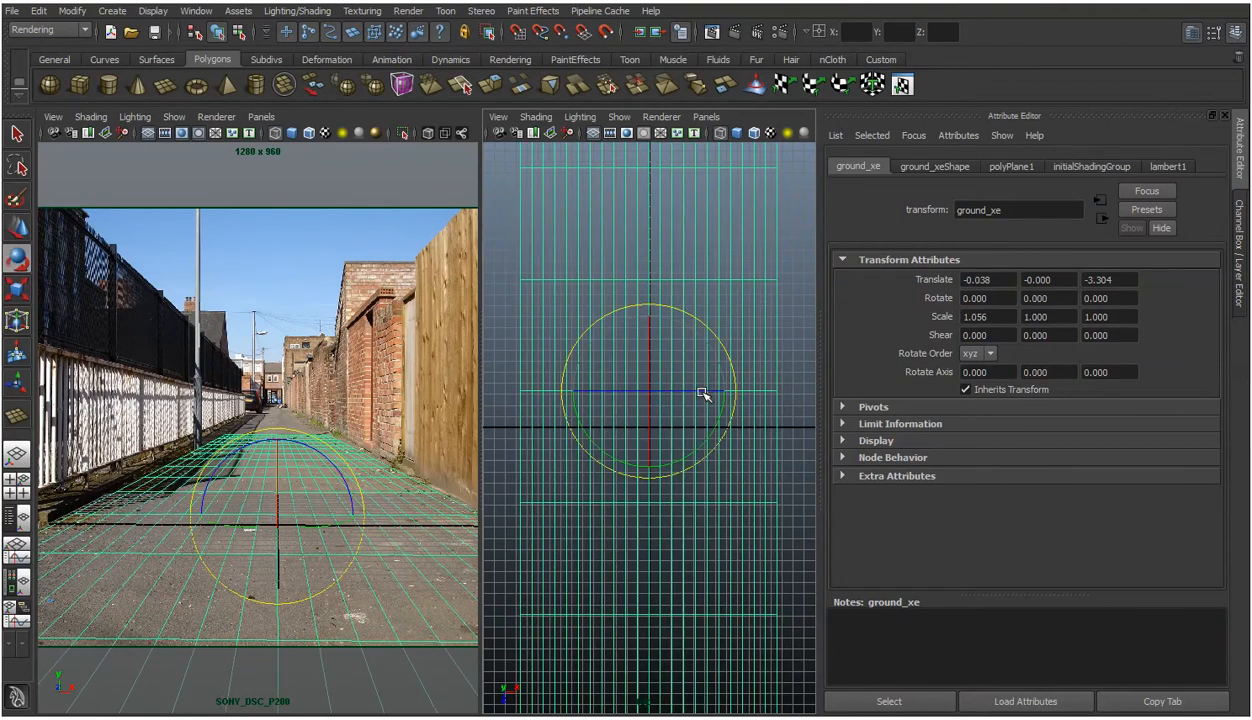
key("r")
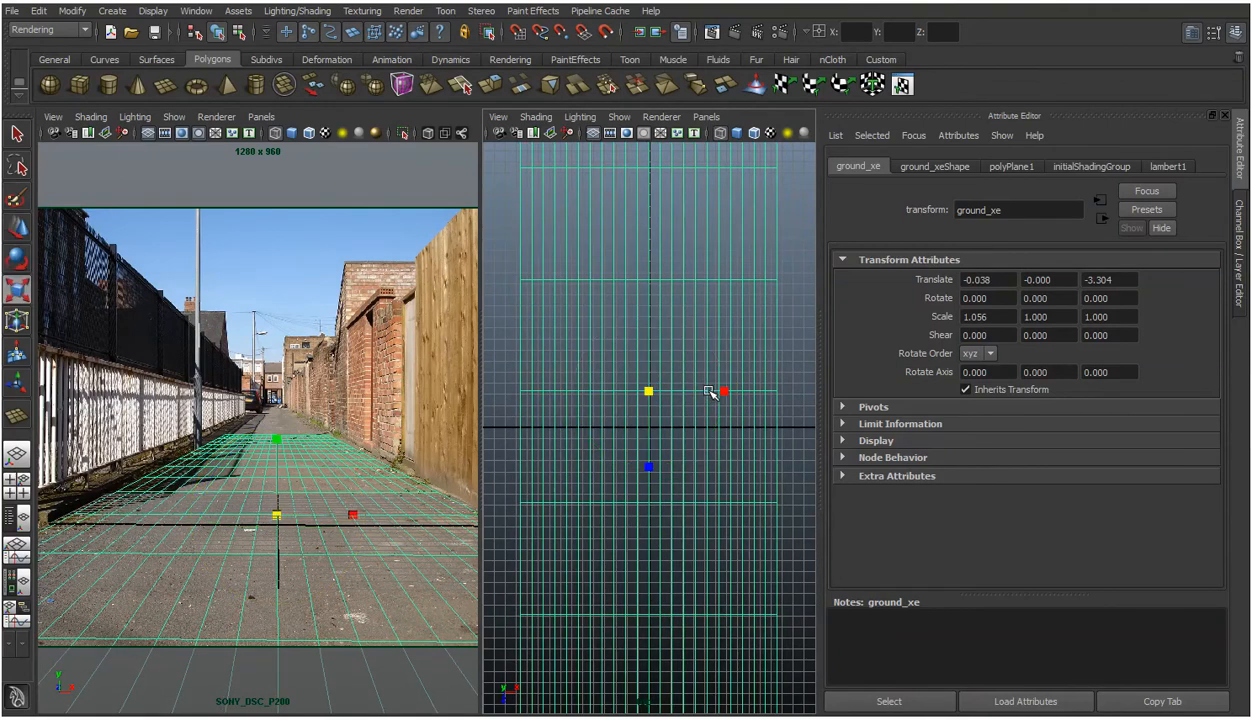
left_click_drag(716, 390, 727, 392)
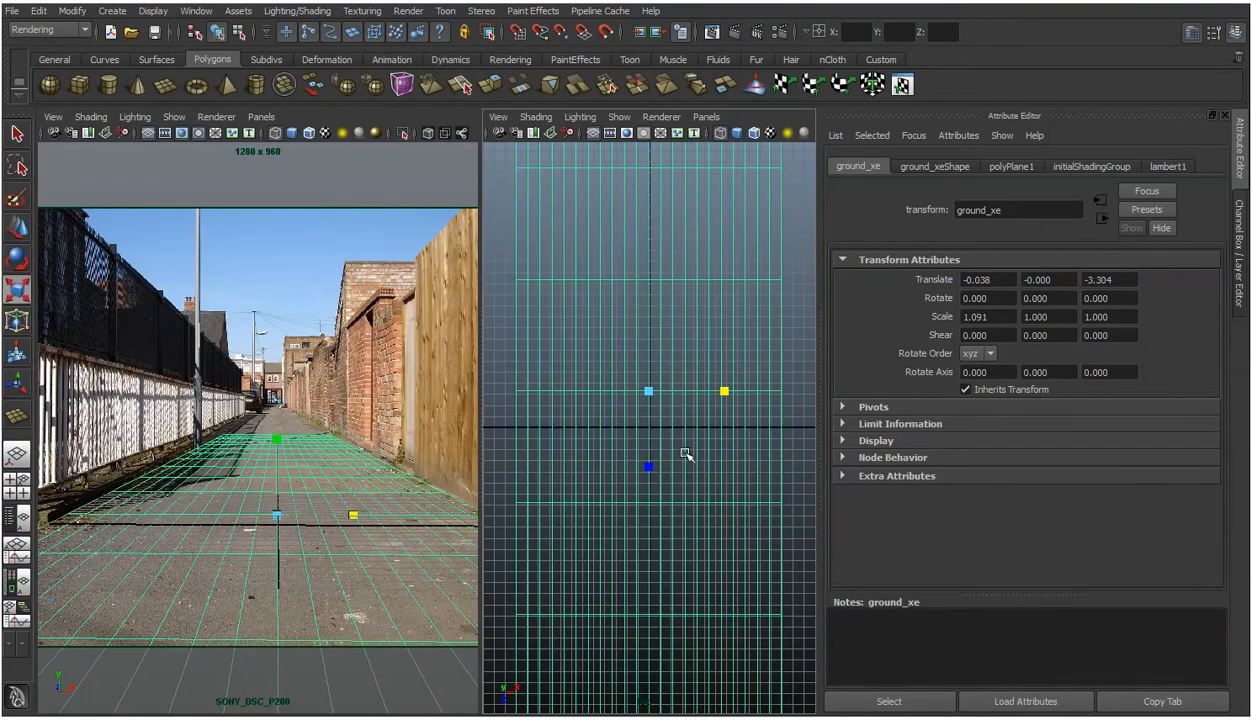
left_click_drag(648, 465, 677, 568)
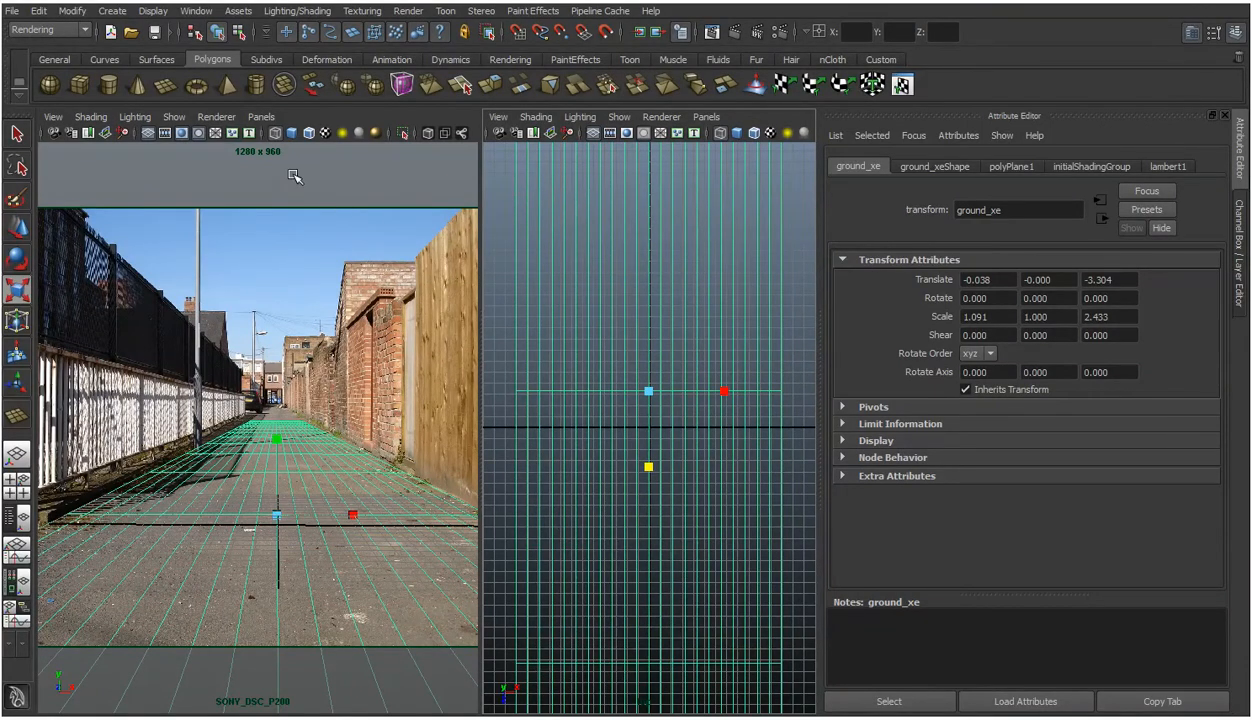
Check the ground plane's fit in the enlarged camera view, turning the field chart on and off, and return to two views.
key("space")
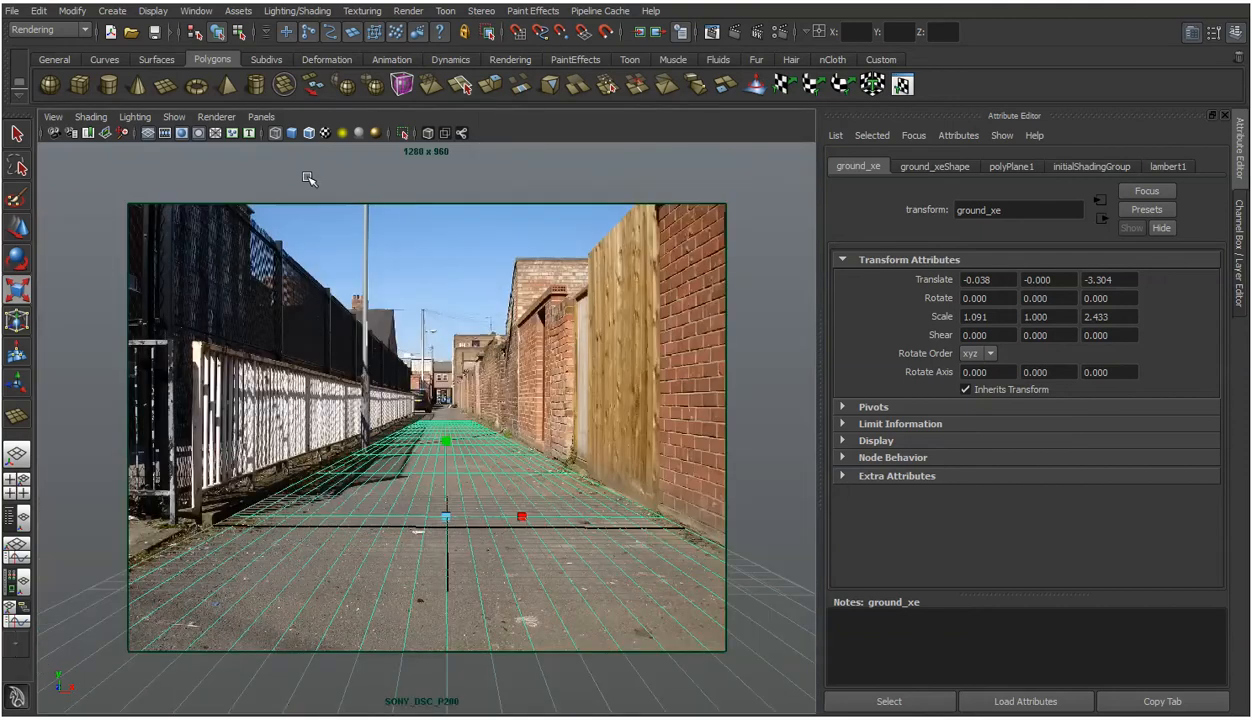
left_click(216, 132)
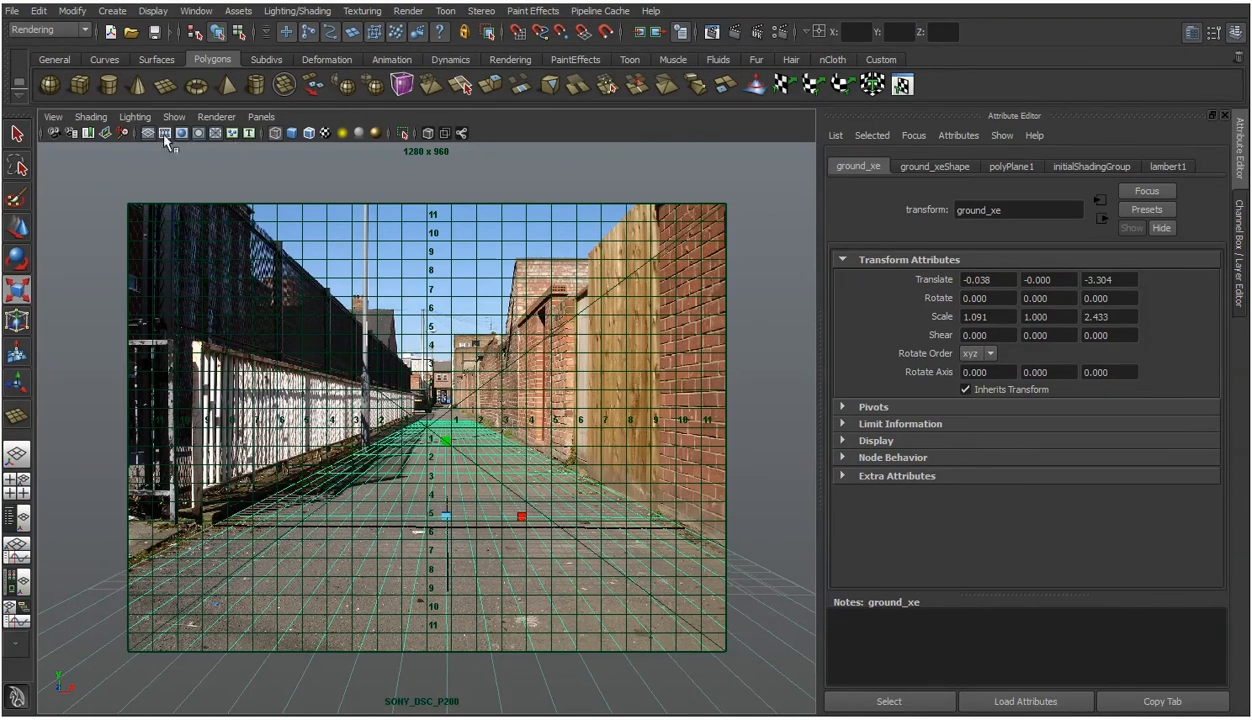
left_click(216, 134)
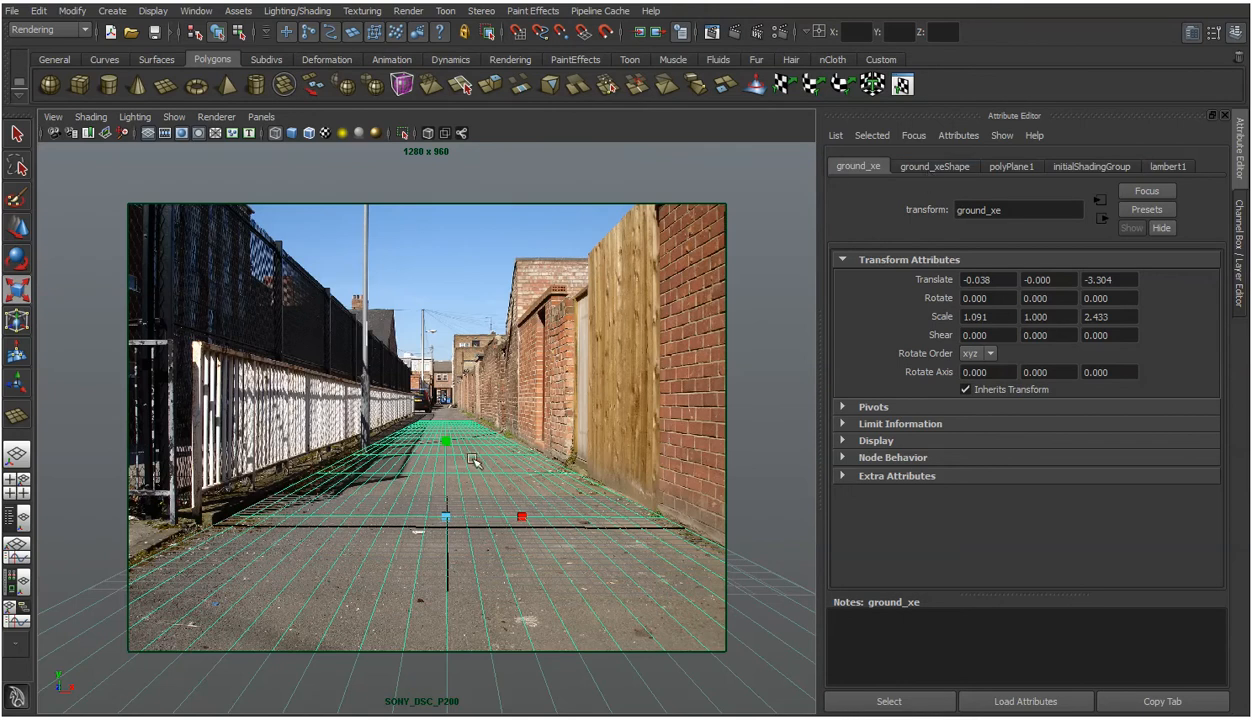
key("space")
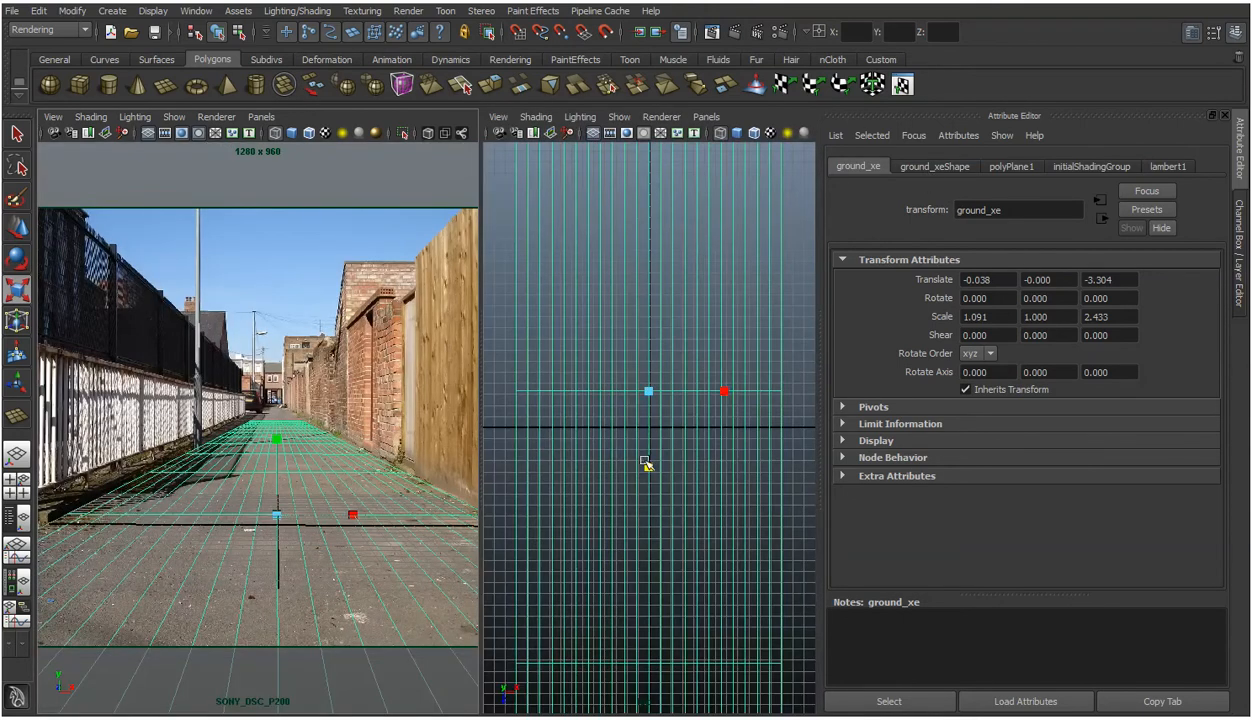
Lengthen the ground plane to a Z scale of about 4.921 and move it down the alley to about -361.71 in Z.
left_click_drag(652, 470, 639, 536)
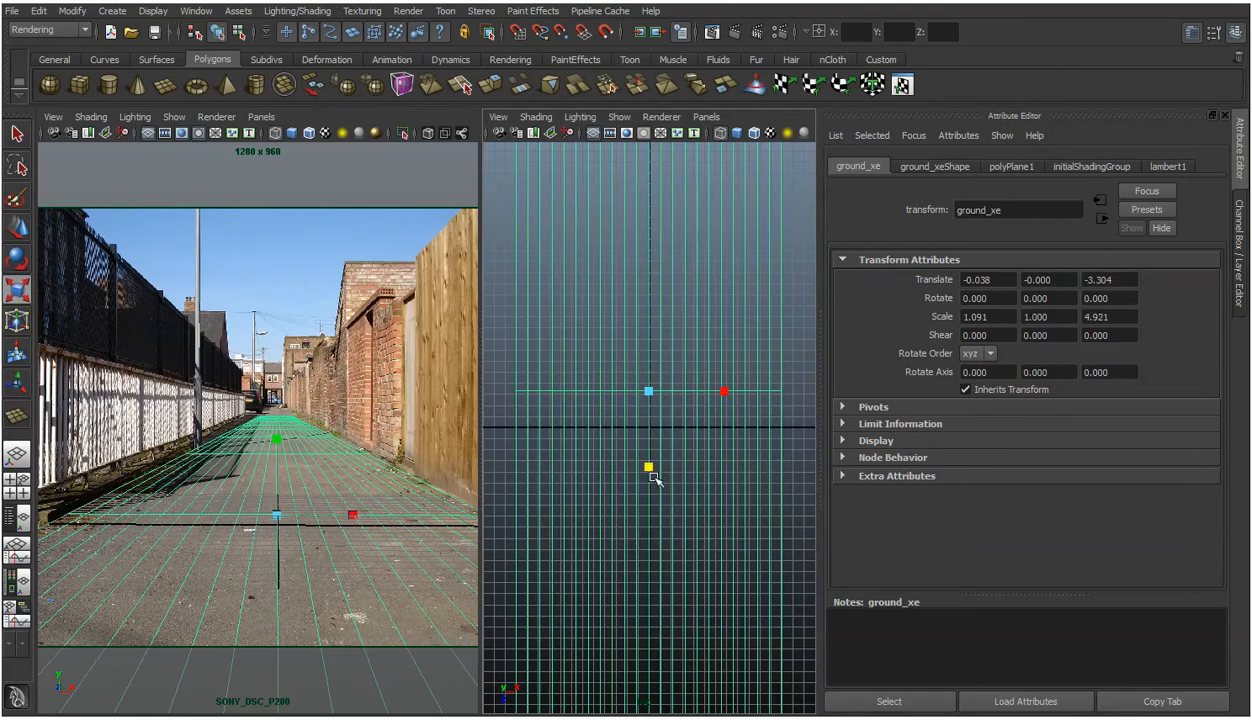
key("w")
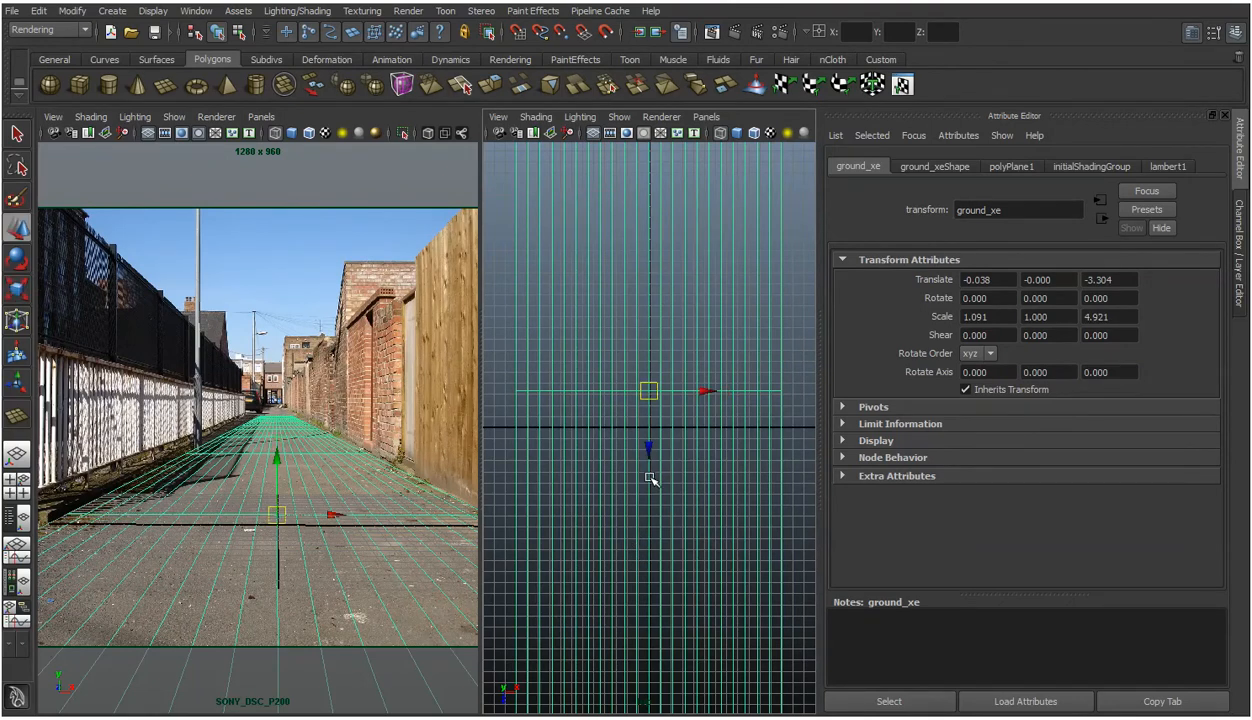
left_click_drag(651, 450, 658, 333)
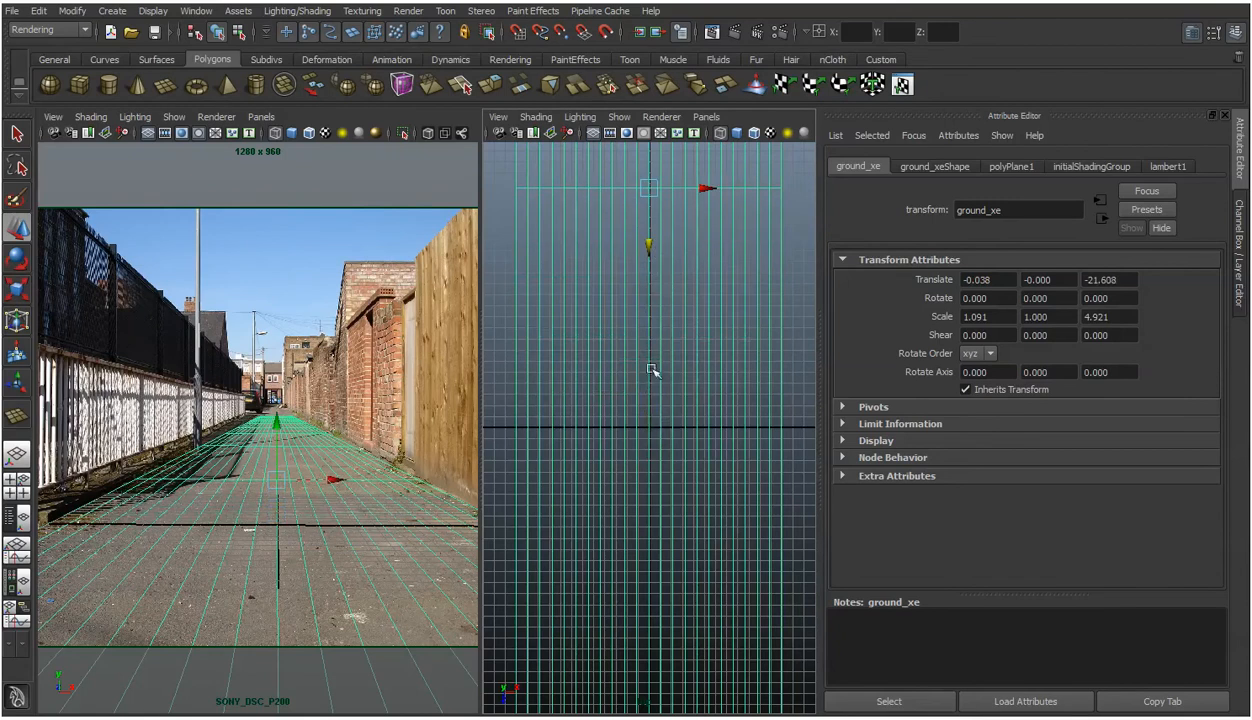
left_click_drag(651, 246, 665, 204)
left_click_drag(660, 481, 665, 428)
left_click_drag(648, 168, 648, 138)
scroll(648, 335, "down", 3)
left_click_drag(648, 282, 652, 175)
scroll(648, 330, "down", 3)
left_click_drag(648, 374, 658, 183)
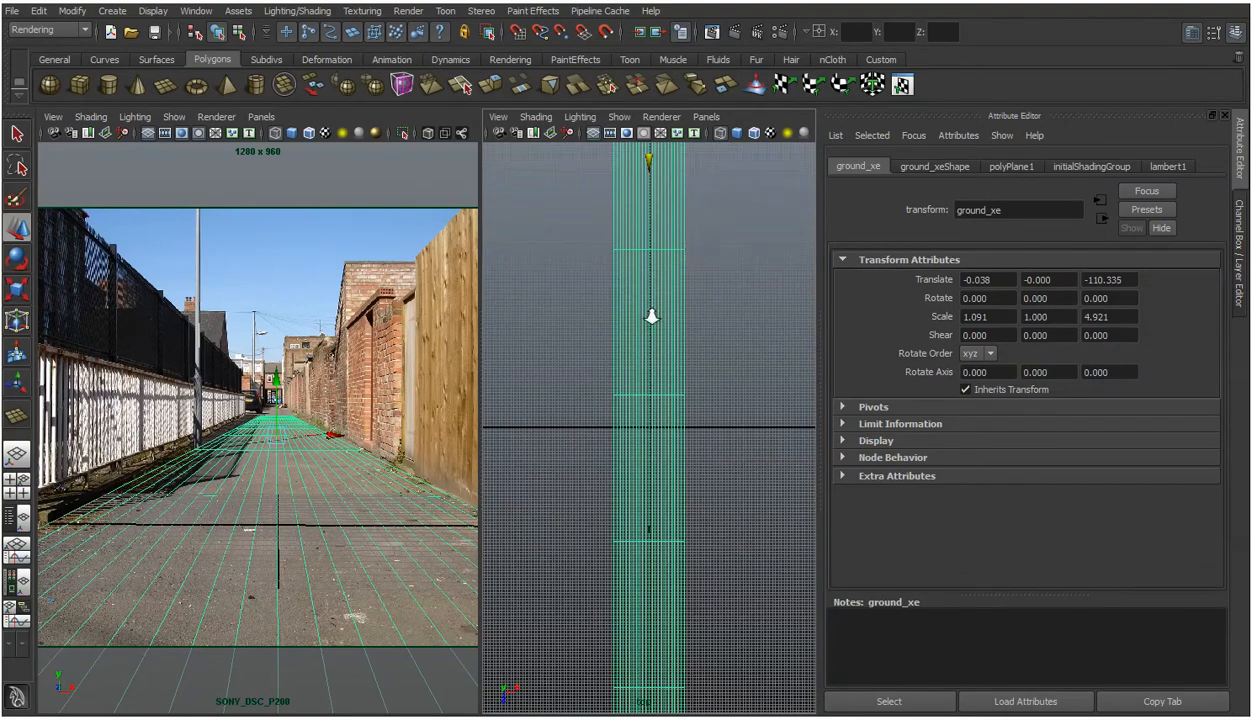
key("f")
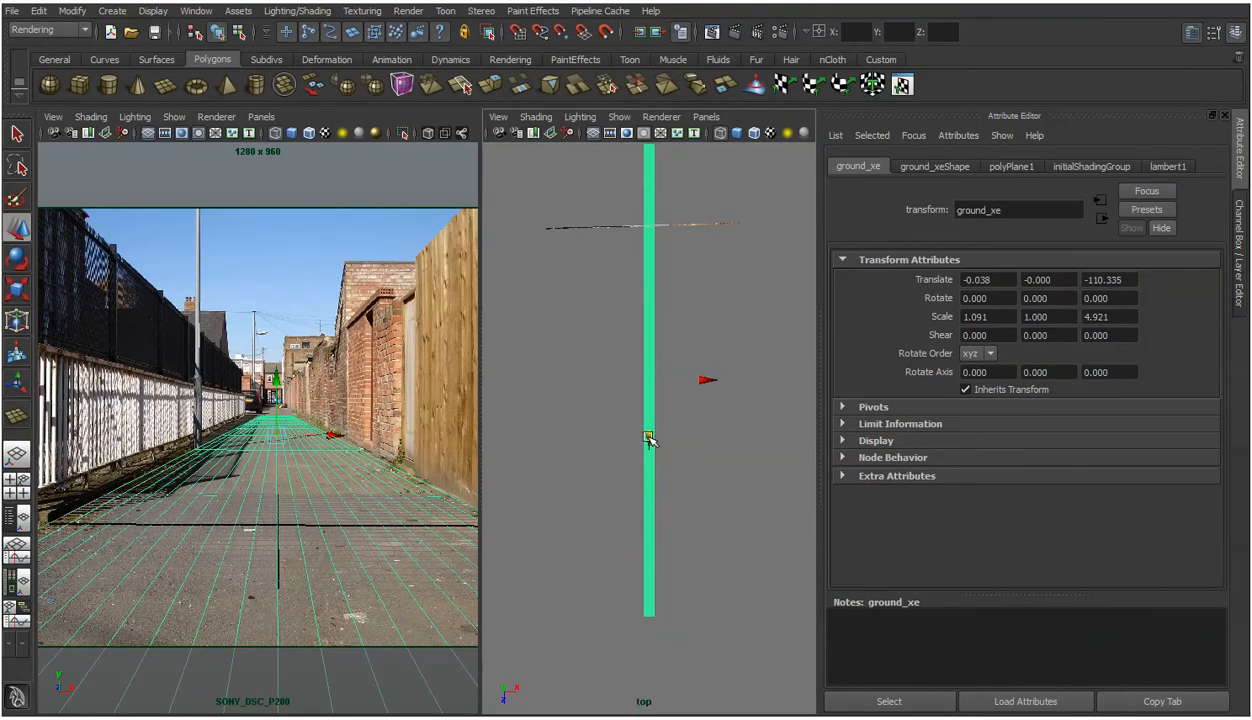
left_click_drag(648, 437, 714, 330)
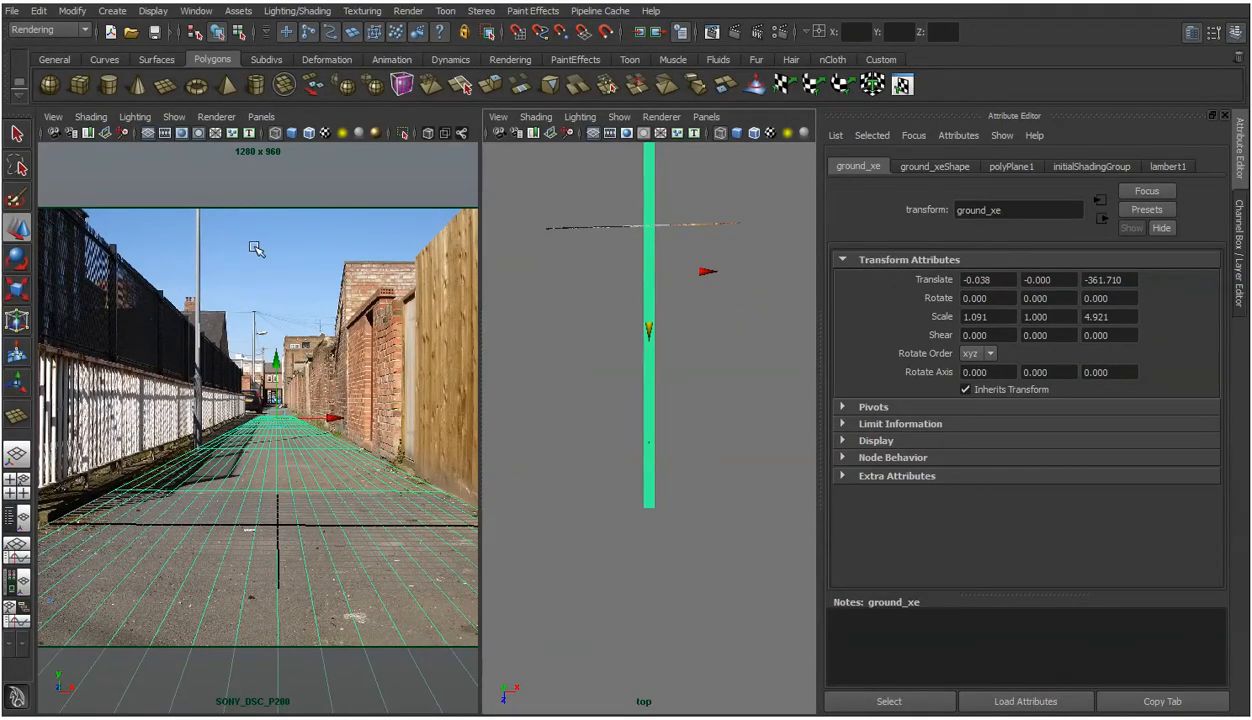
Set the alley image plane's depth to 800 and check its distance against the ground plane in the top view.
left_click(56, 120)
left_click(70, 138)
left_click(1078, 166)
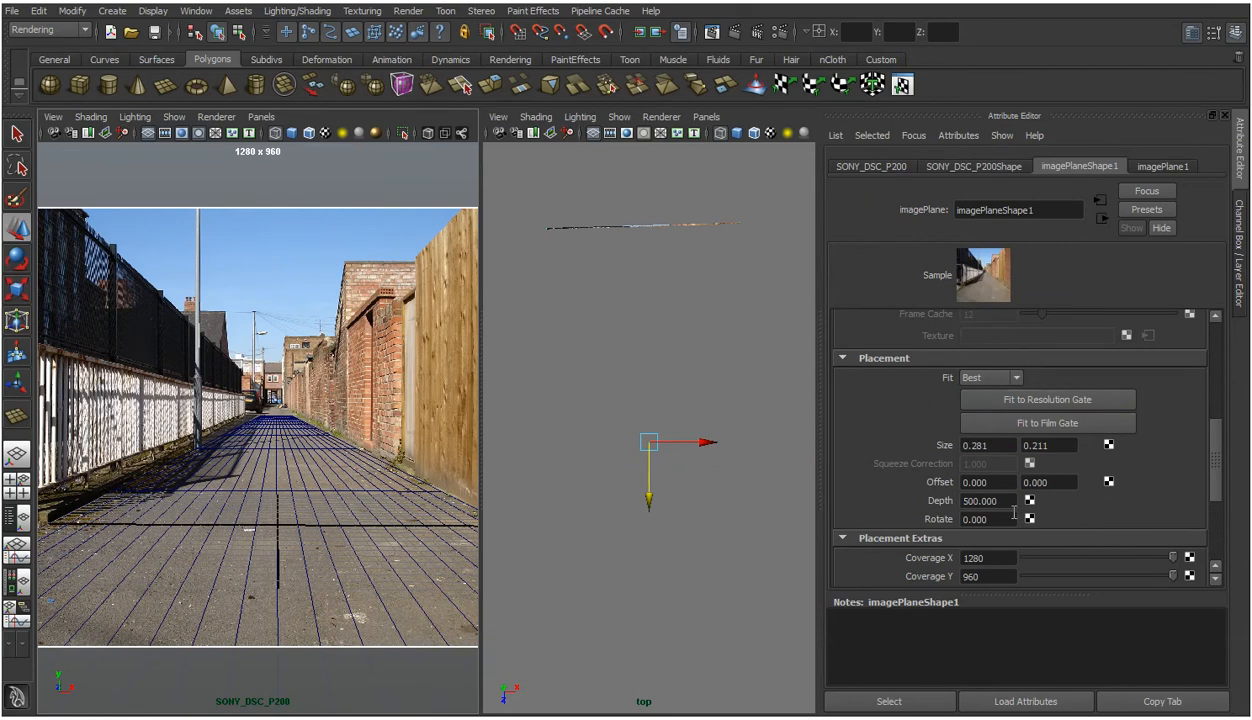
left_click(969, 500)
type("8")
key("Return")
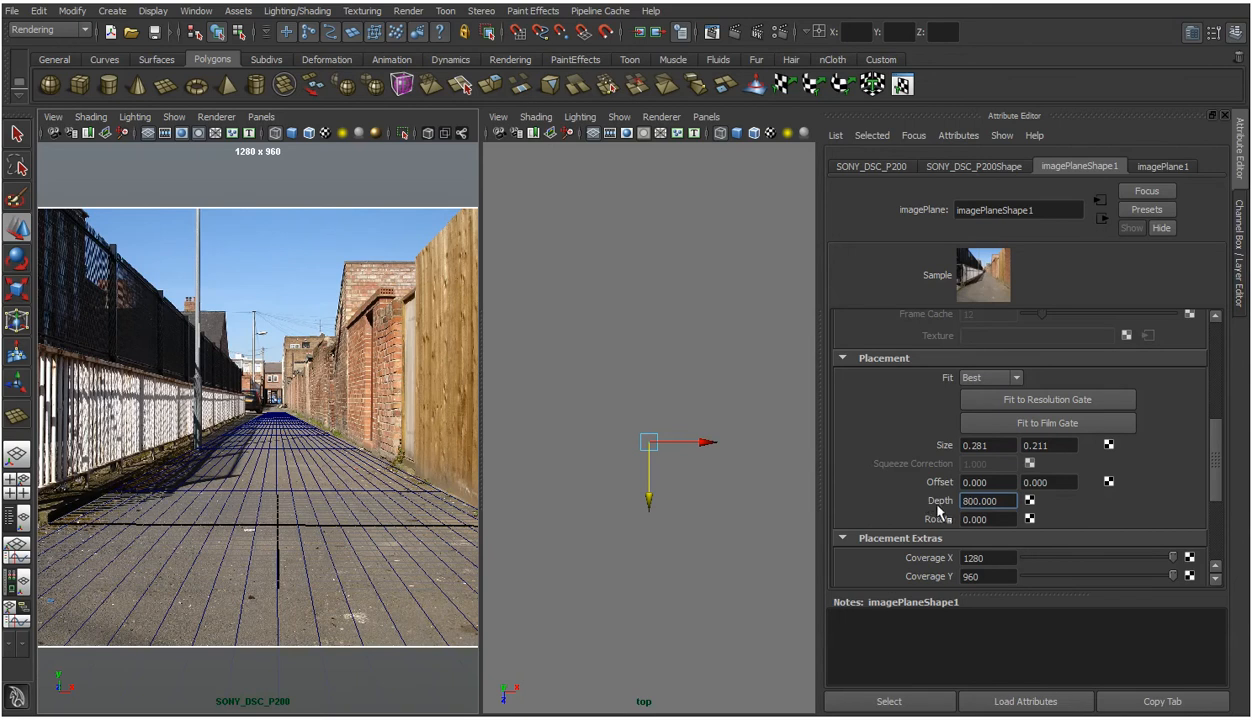
left_click(645, 385)
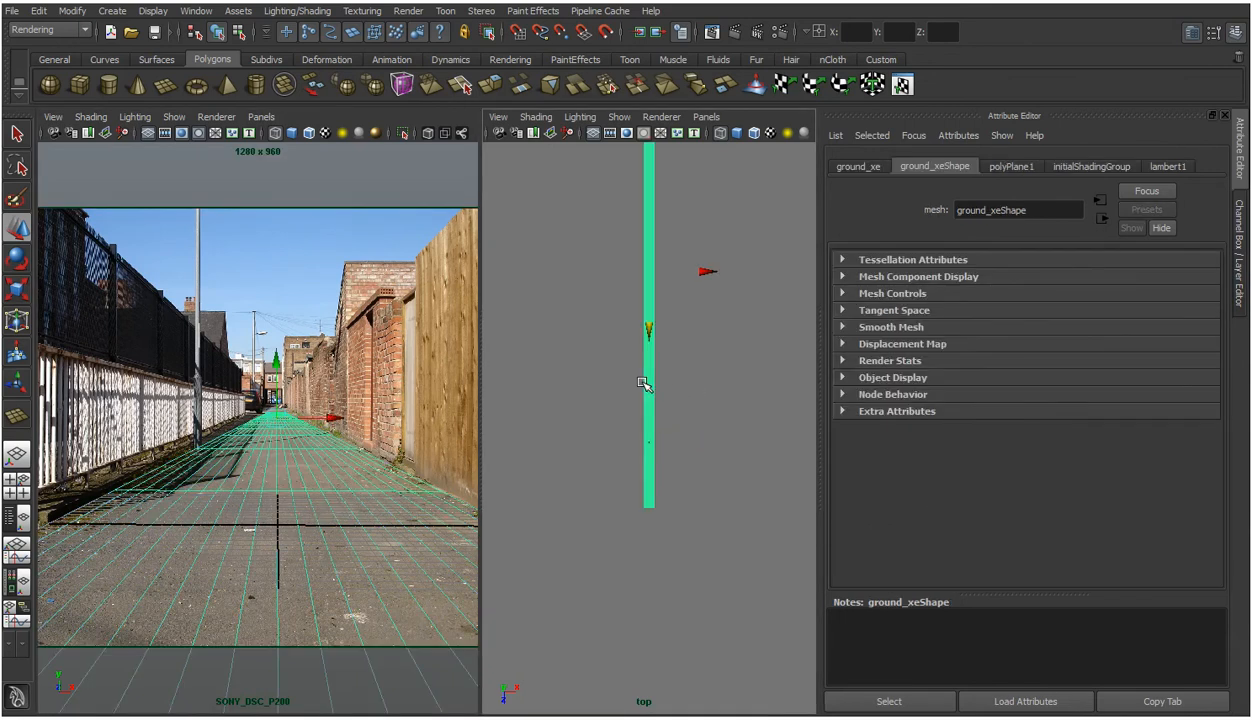
scroll(642, 383, "down", 5)
scroll(646, 386, "up", 2)
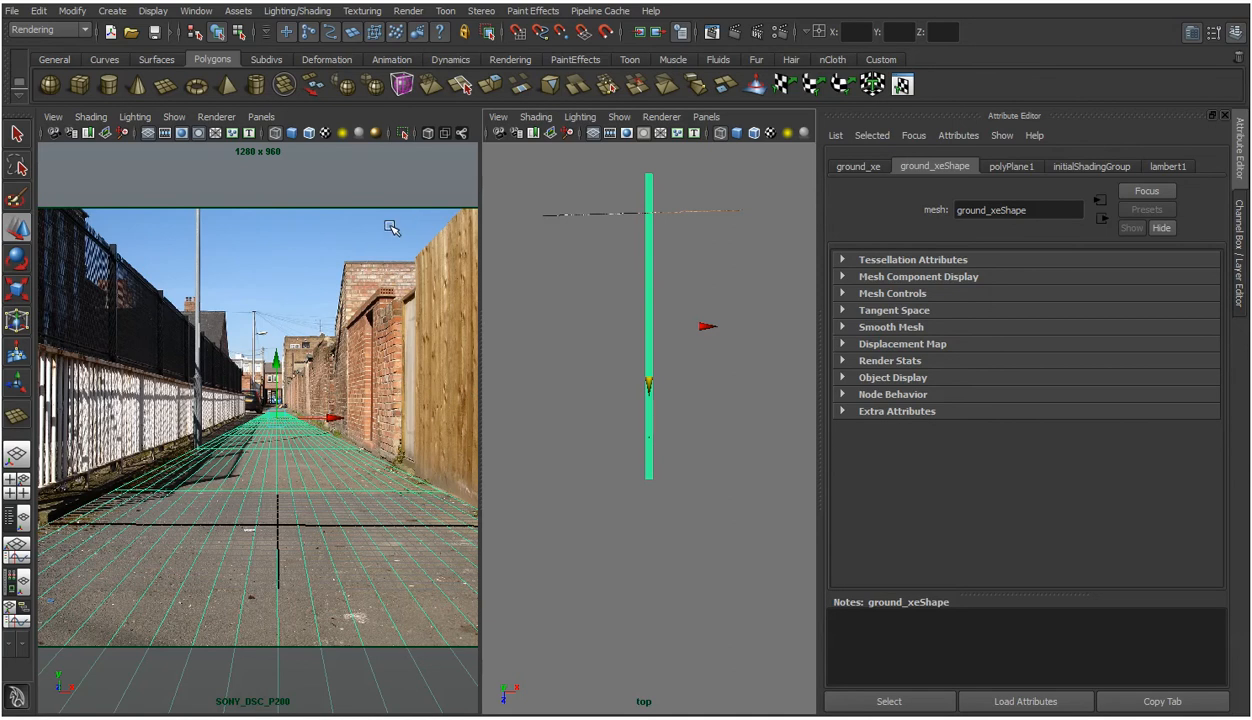
Enlarge the camera view and slightly orbit and pan the camera to fine-tune the ground grid's alignment with the alley floor.
key("space")
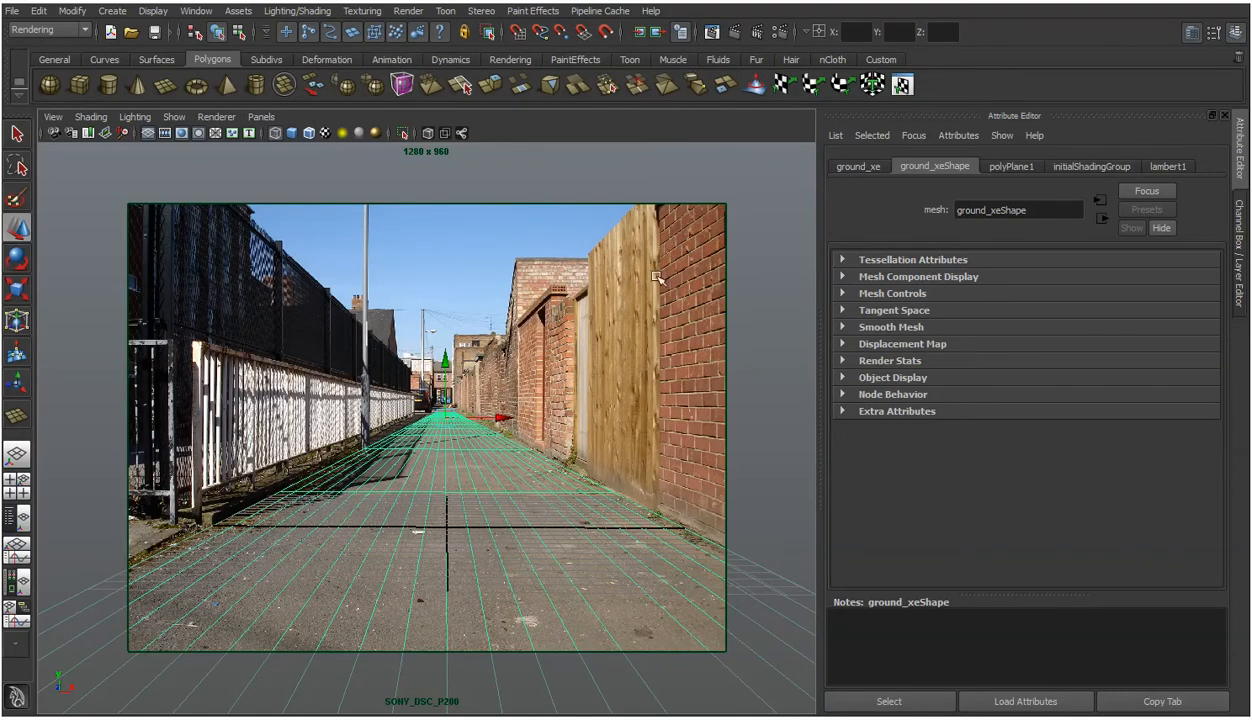
left_click(770, 281)
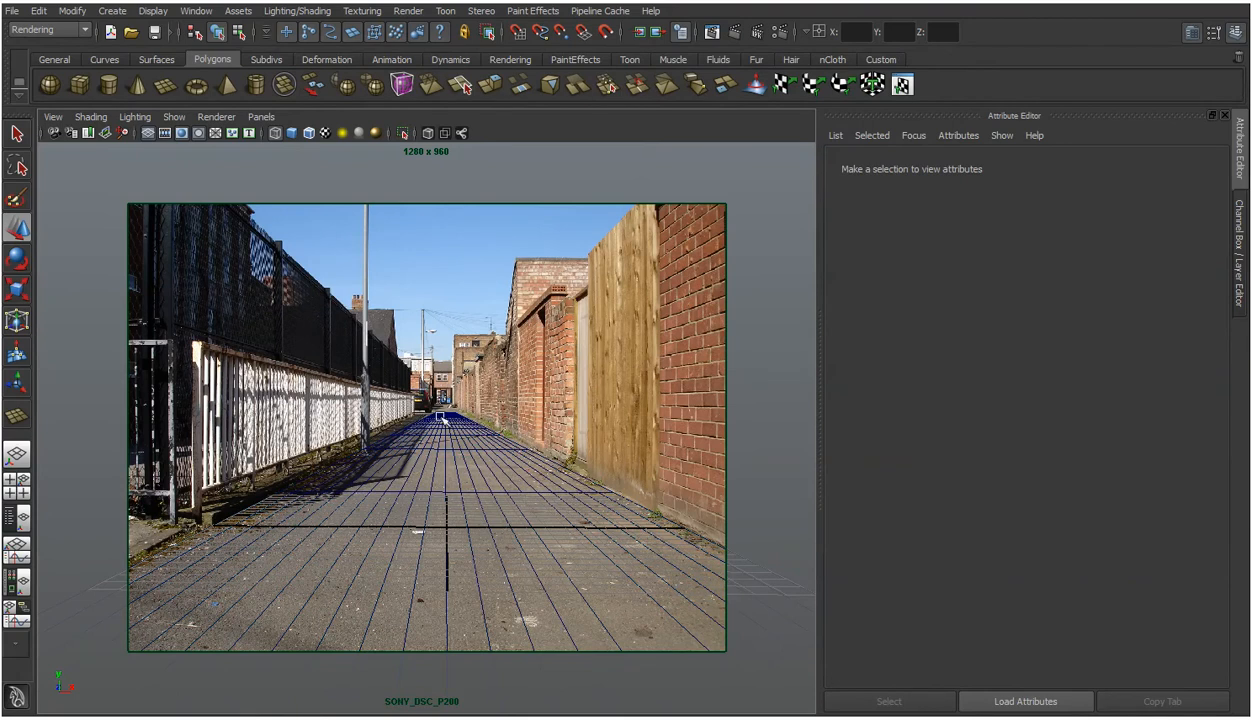
left_click_drag(442, 391, 450, 398, "alt")
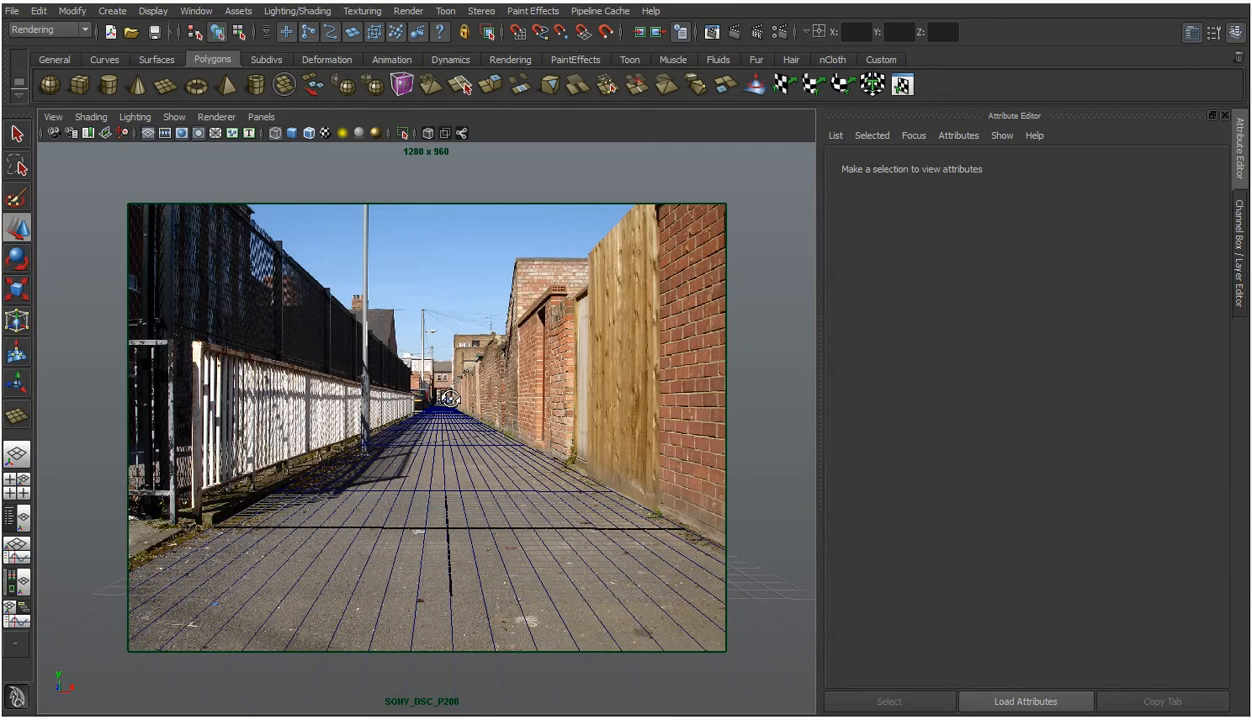
middle_click_drag(437, 449, 443, 452, "alt")
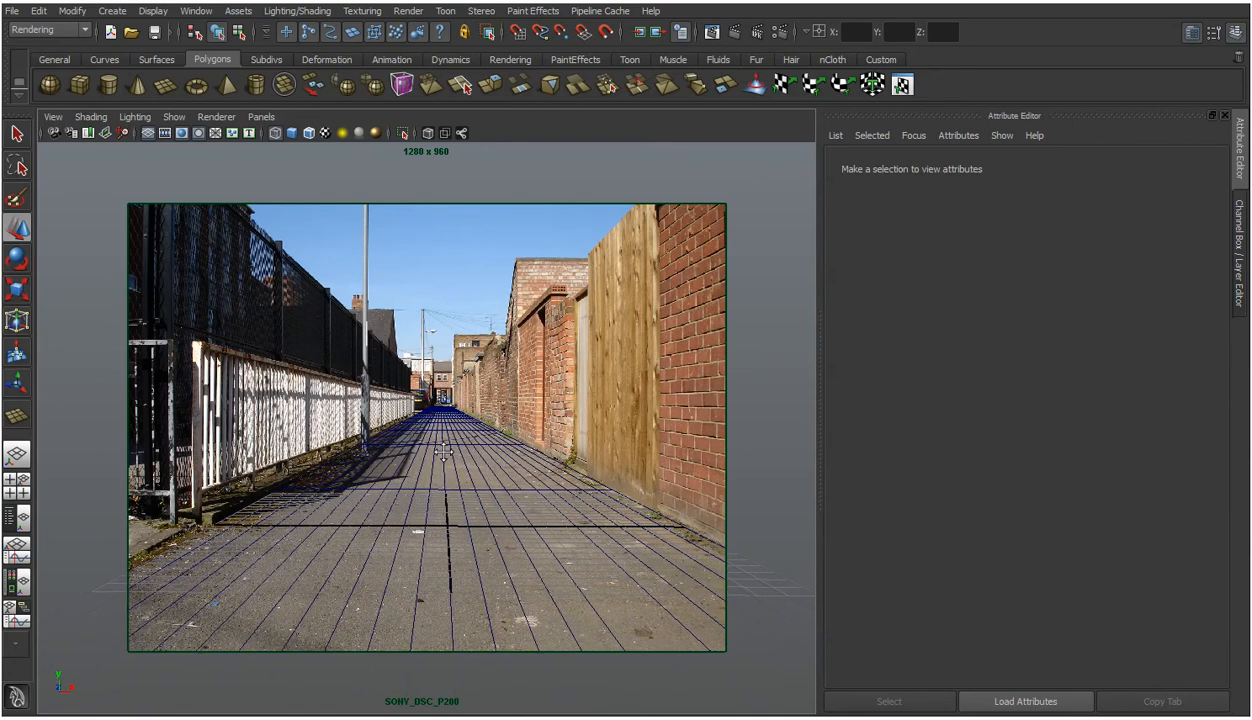
left_click_drag(443, 452, 443, 452, "alt")
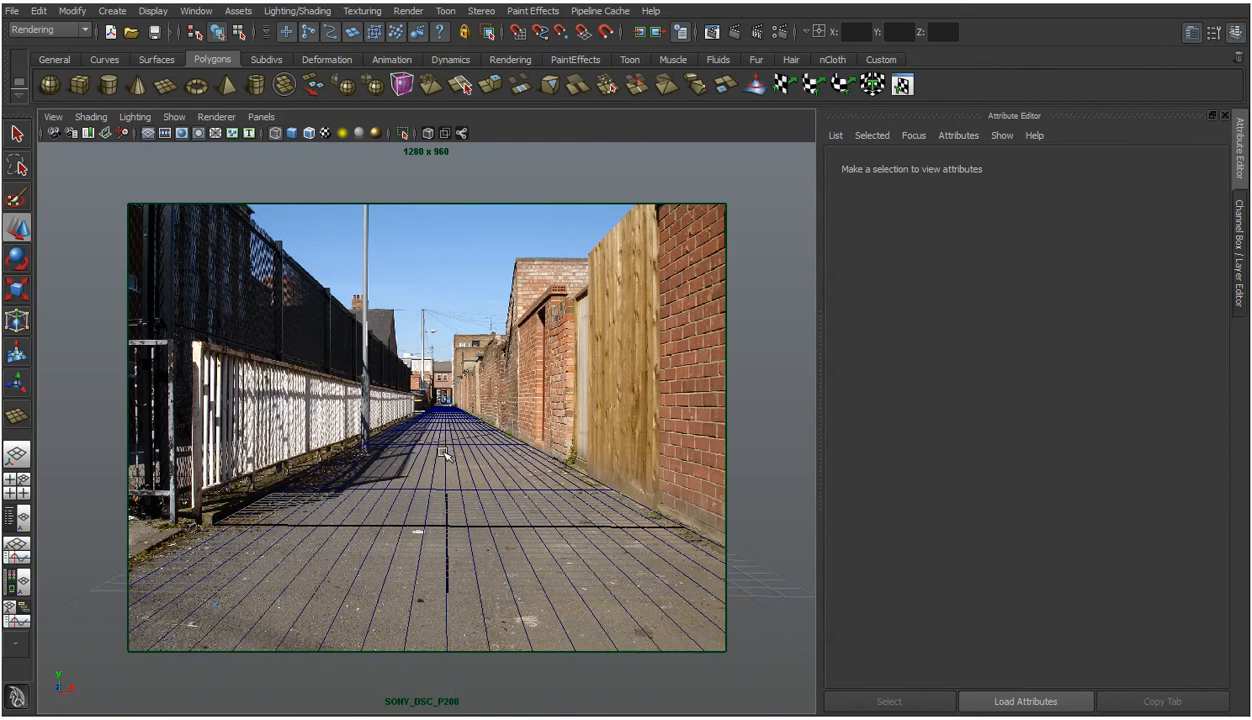
left_click(447, 456)
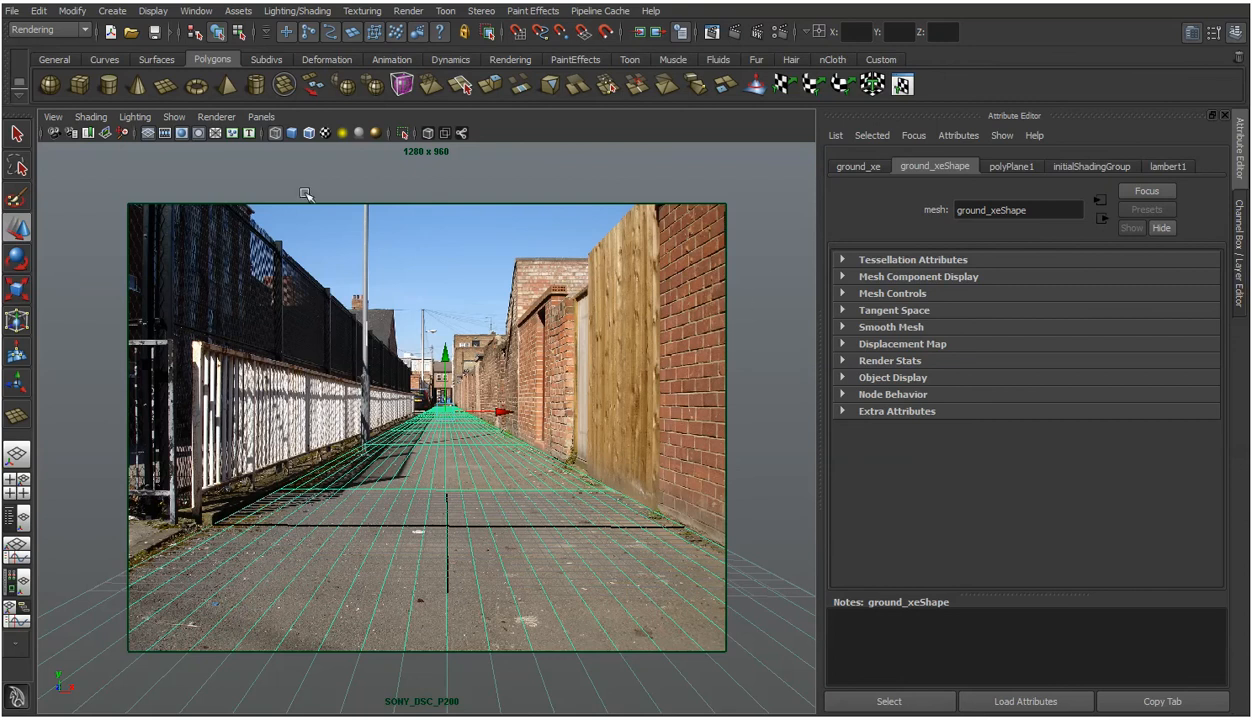
Try a slight orbit of the selected camera to compare the grid's perspective with the photograph.
left_click(51, 118)
left_click(89, 141)
left_click(872, 166)
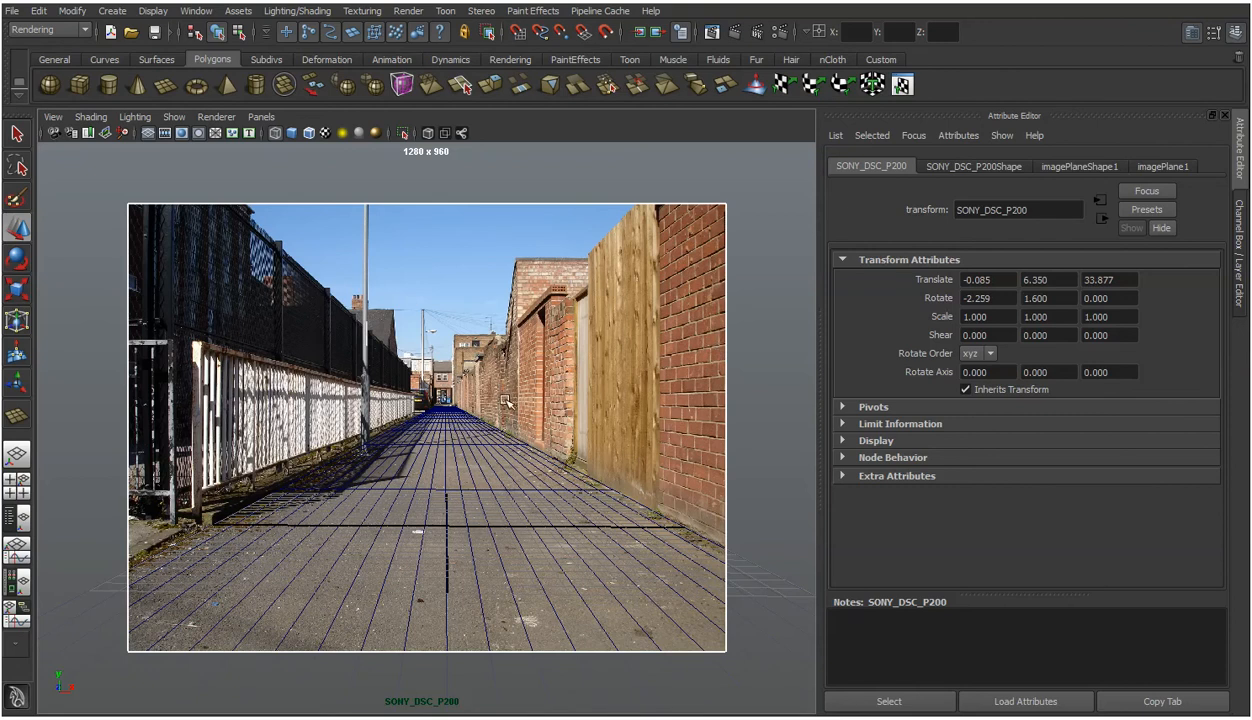
left_click_drag(506, 395, 501, 400, "alt")
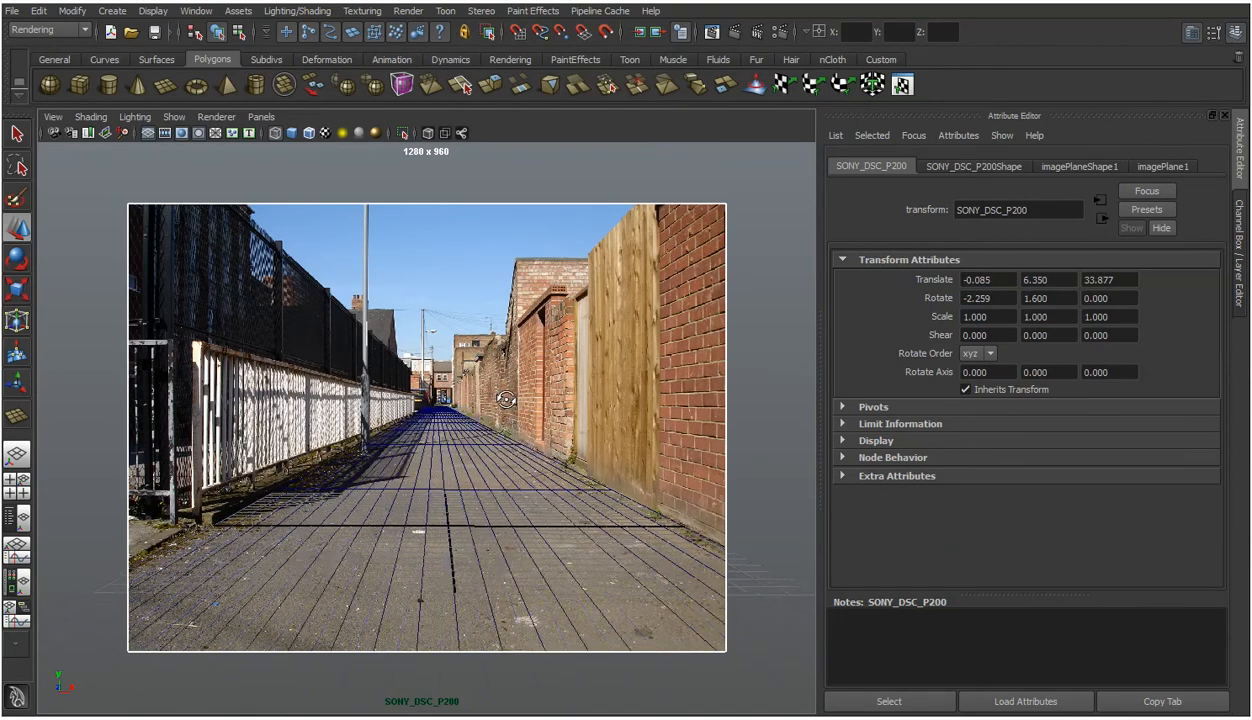
Set the camera's rotation to -2.222 in X and 1.5 in Y.
left_click(70, 133)
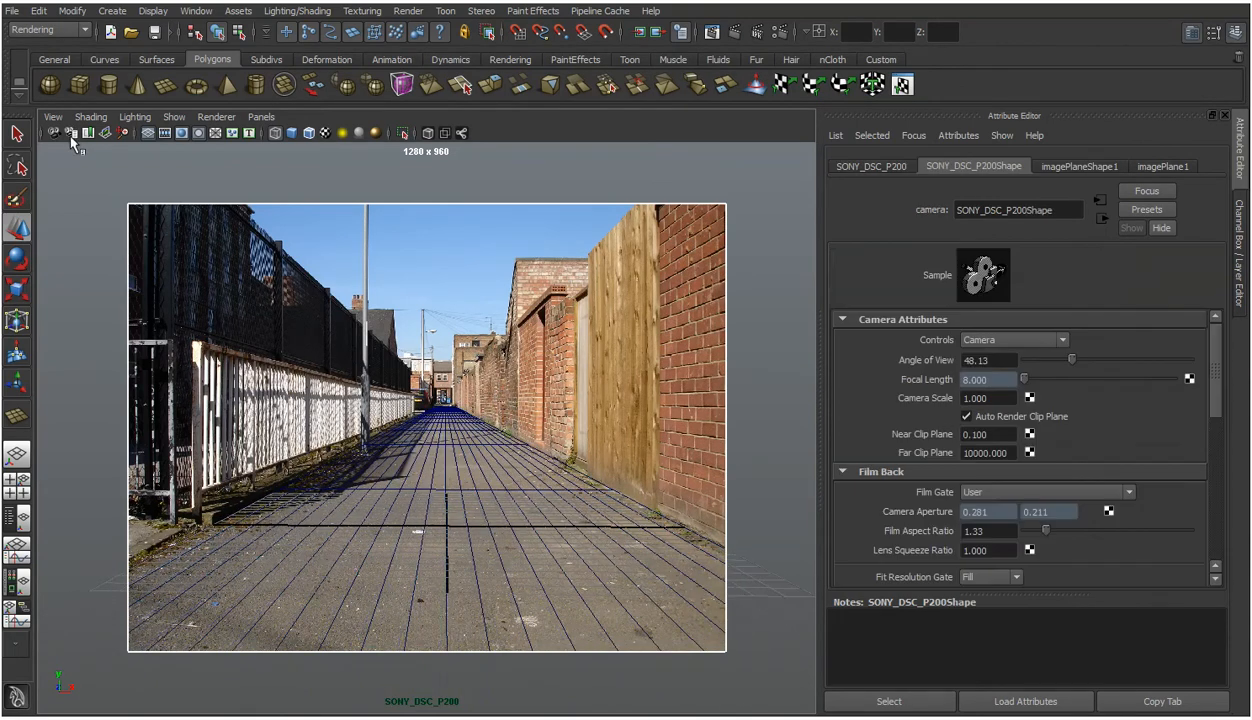
left_click(836, 167)
left_click(984, 299)
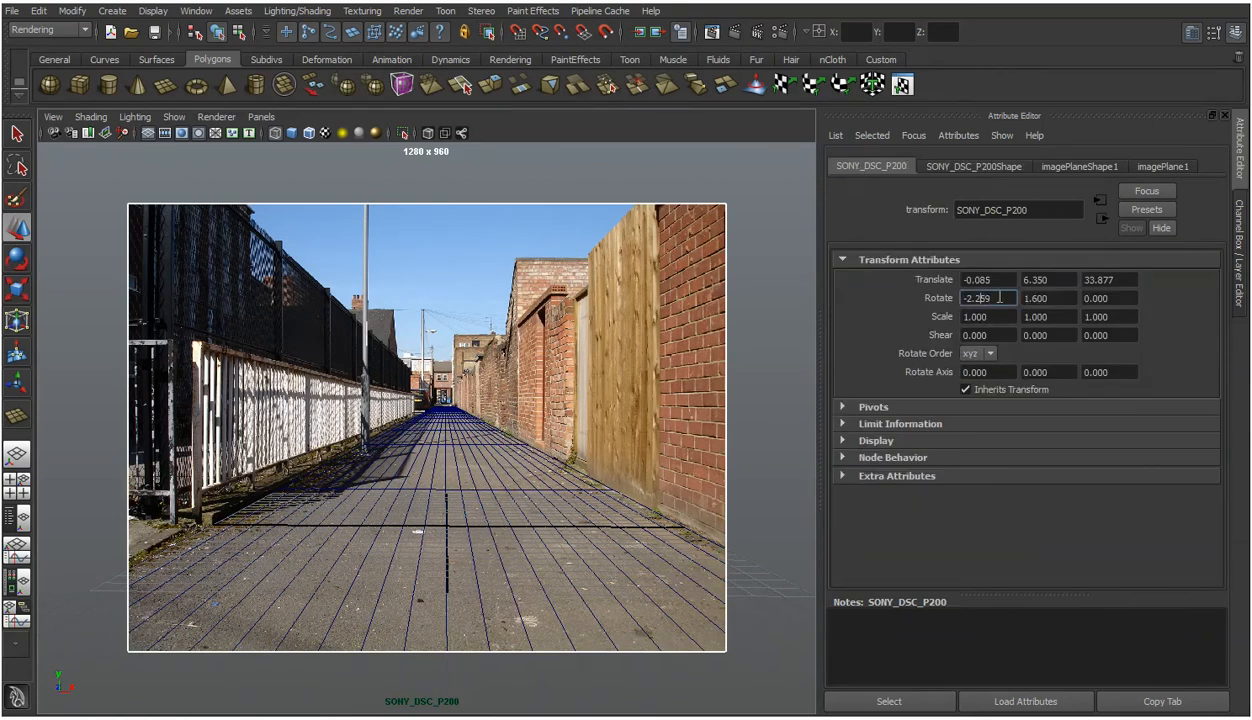
left_click_drag(980, 298, 1005, 296)
type("62")
left_click_drag(977, 297, 1015, 298)
type("32")
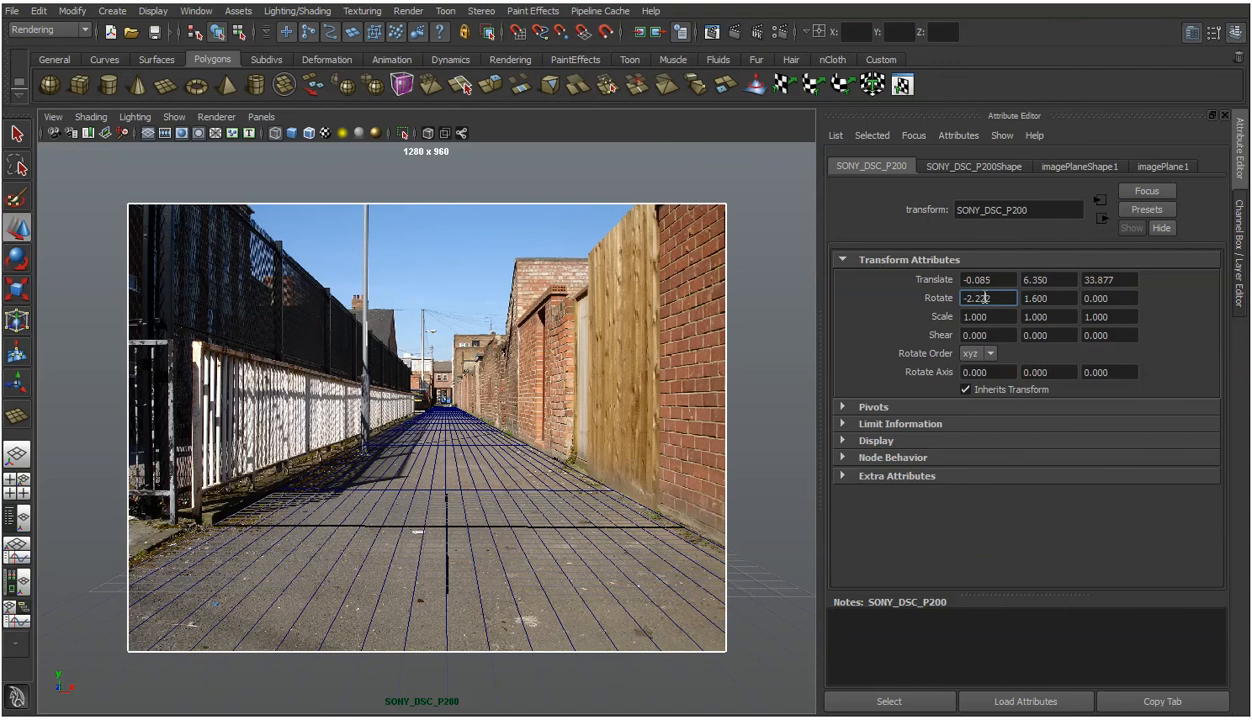
left_click(973, 165)
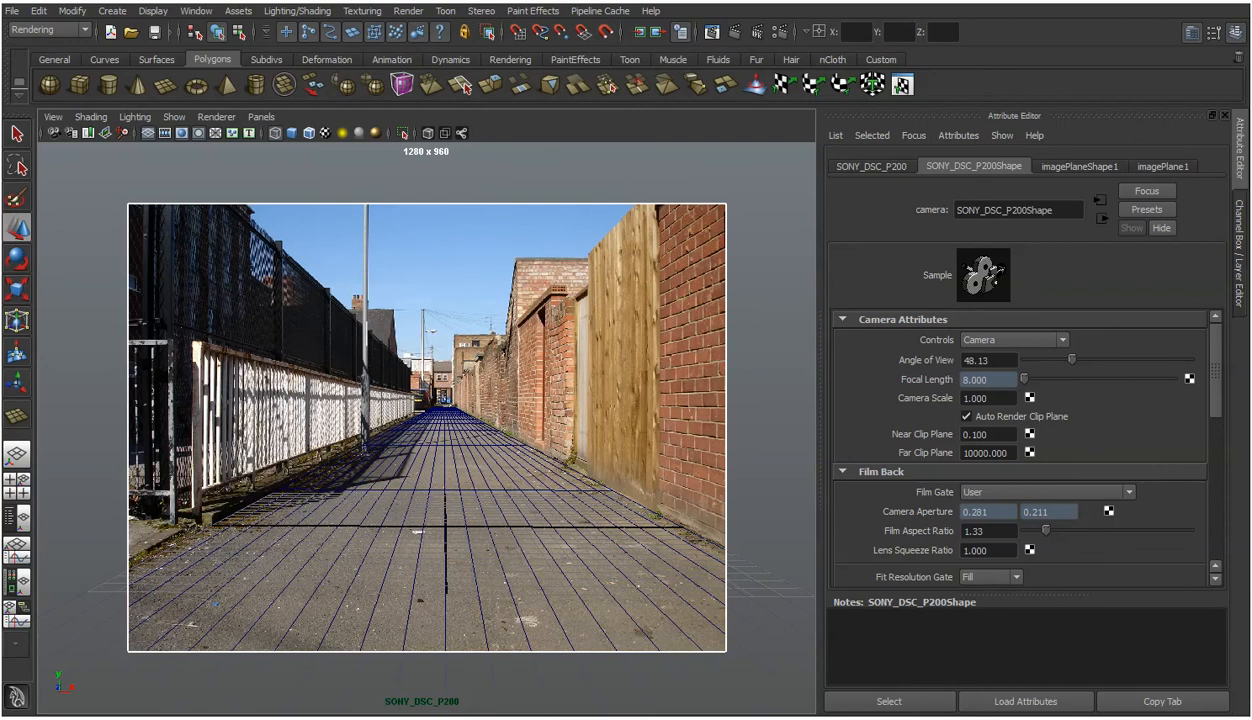
Lock the camera's X, Y and Z translation attributes.
left_click(858, 166)
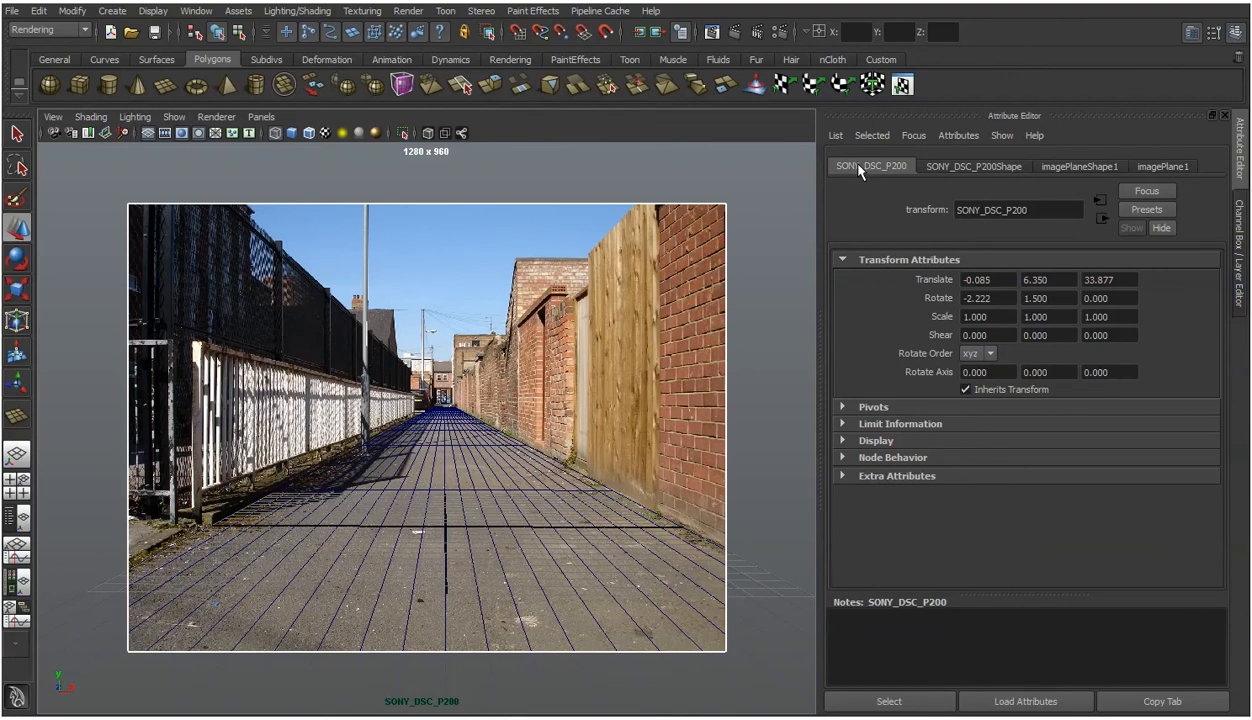
right_click(996, 285)
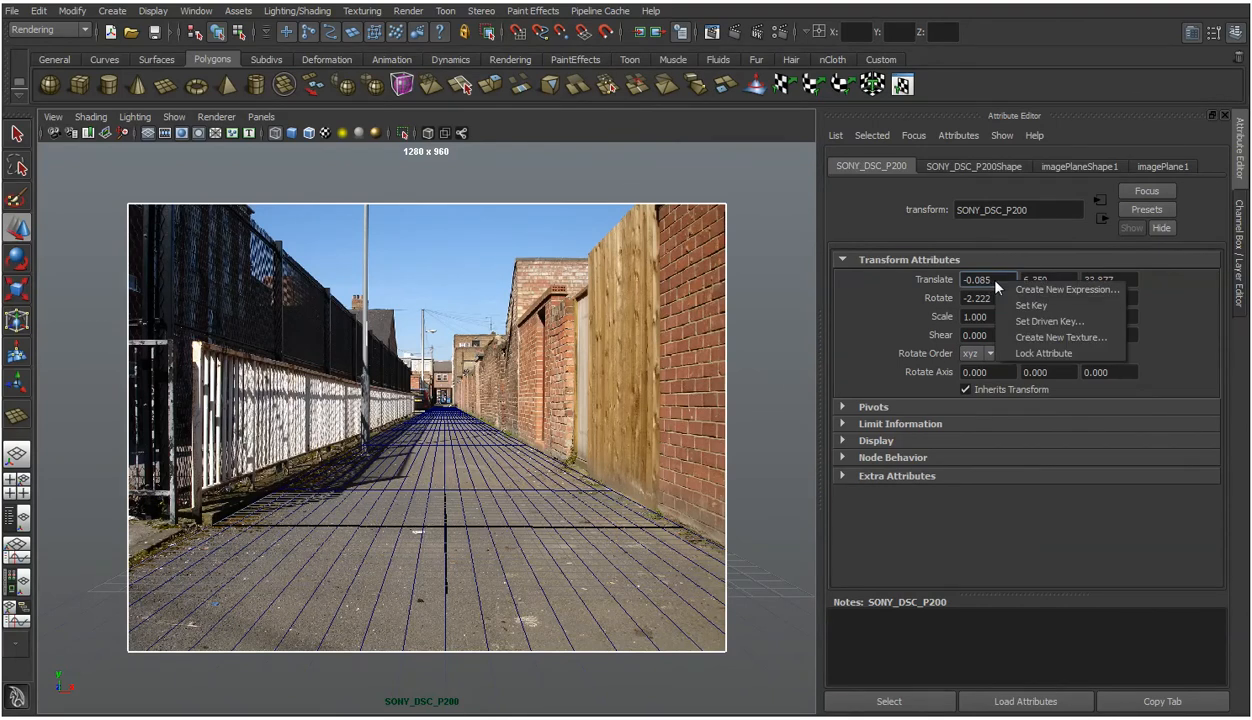
left_click(1042, 353)
right_click(1053, 284)
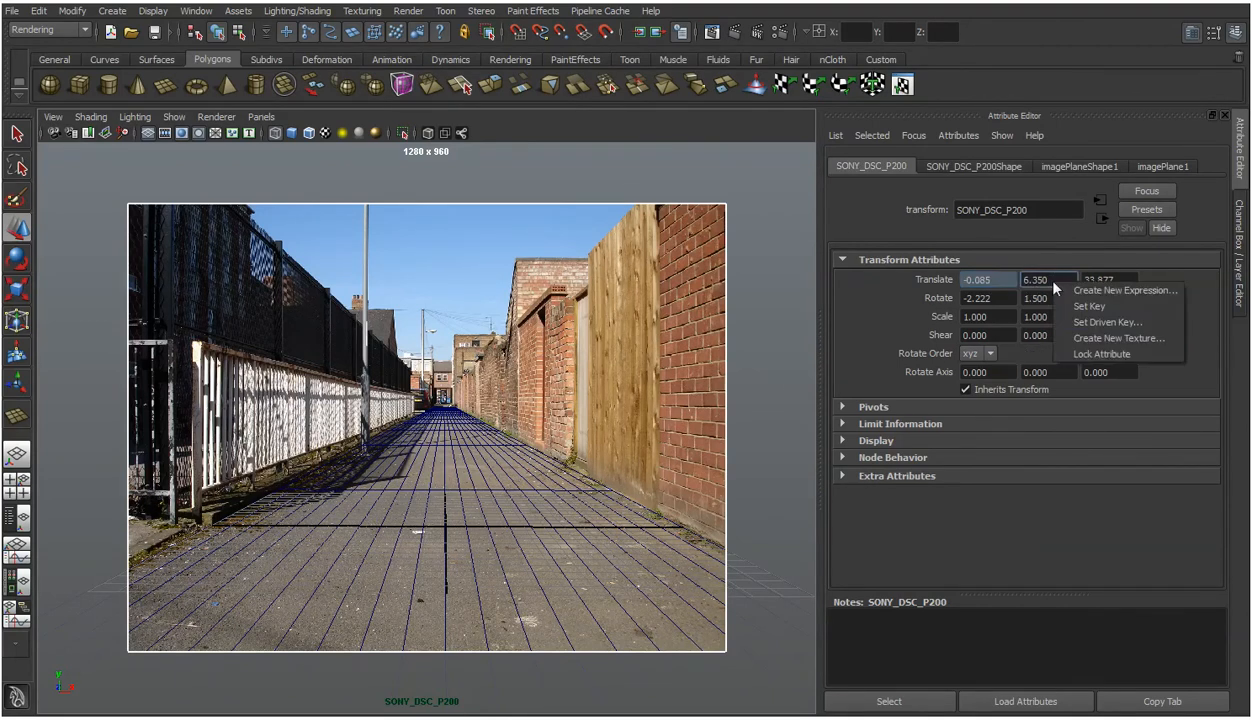
left_click(1100, 353)
right_click(1112, 281)
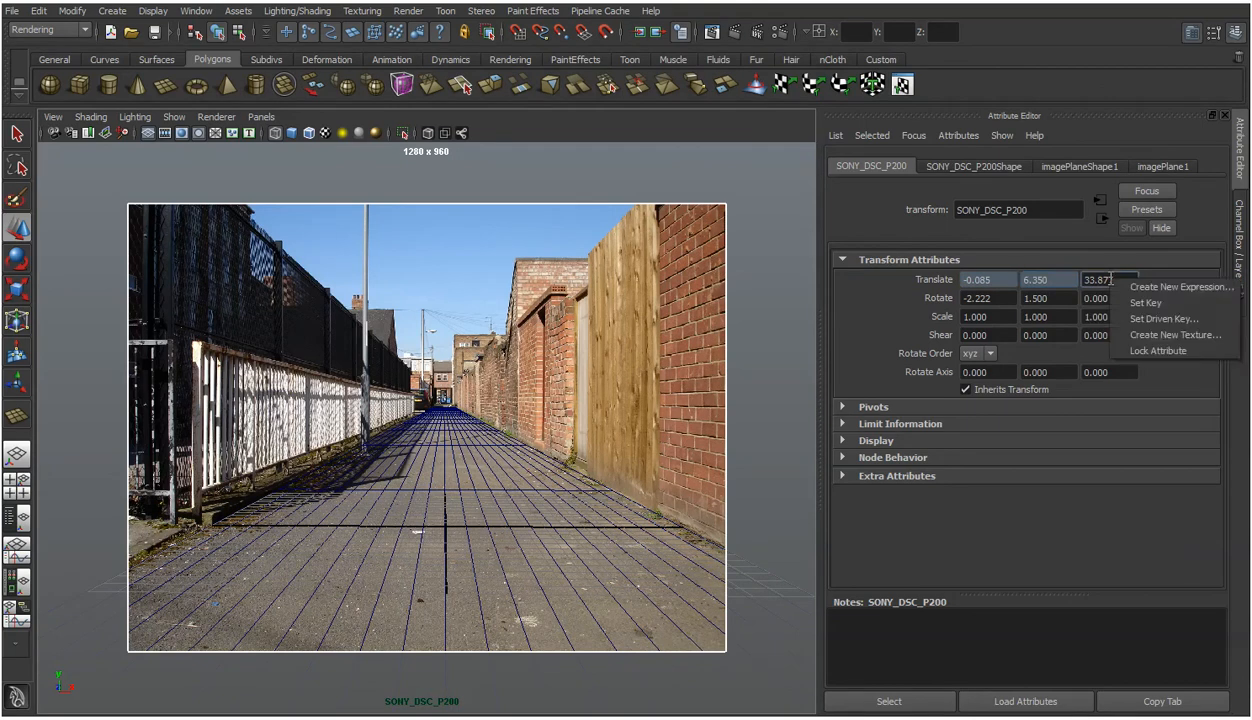
left_click(1150, 351)
Lock the camera's X, Y and Z rotation attributes.
right_click(990, 298)
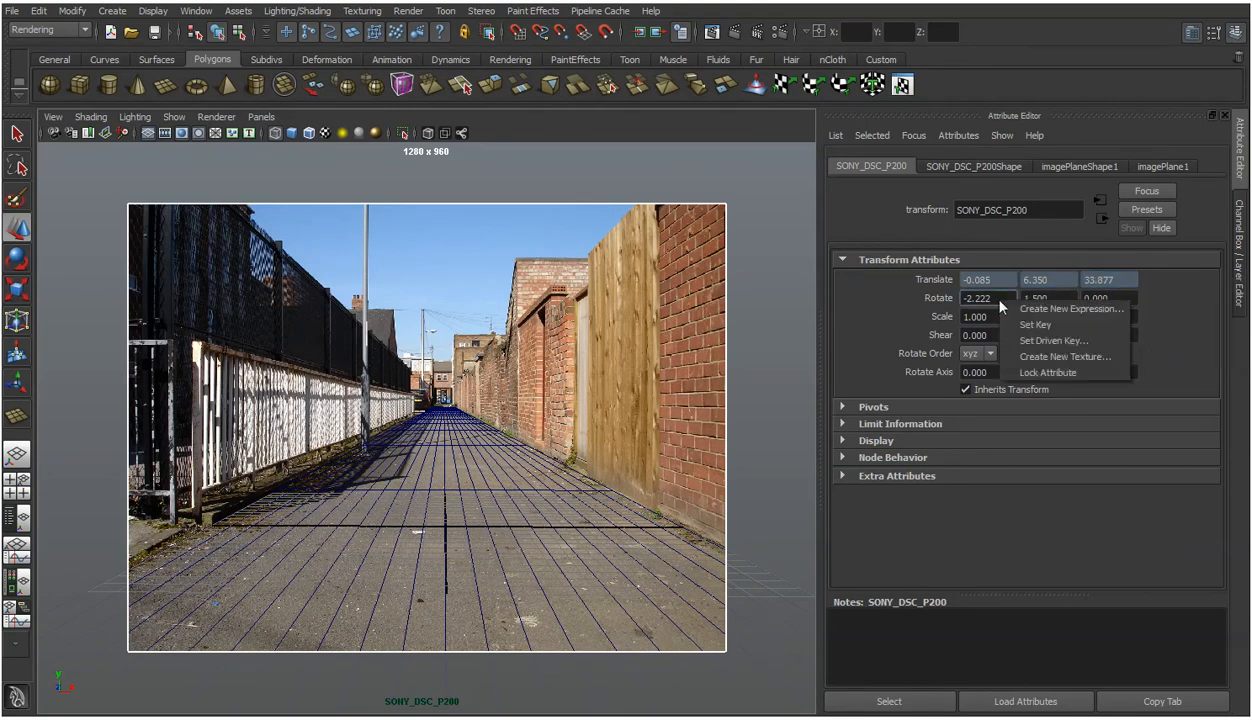
left_click(1056, 372)
right_click(1055, 298)
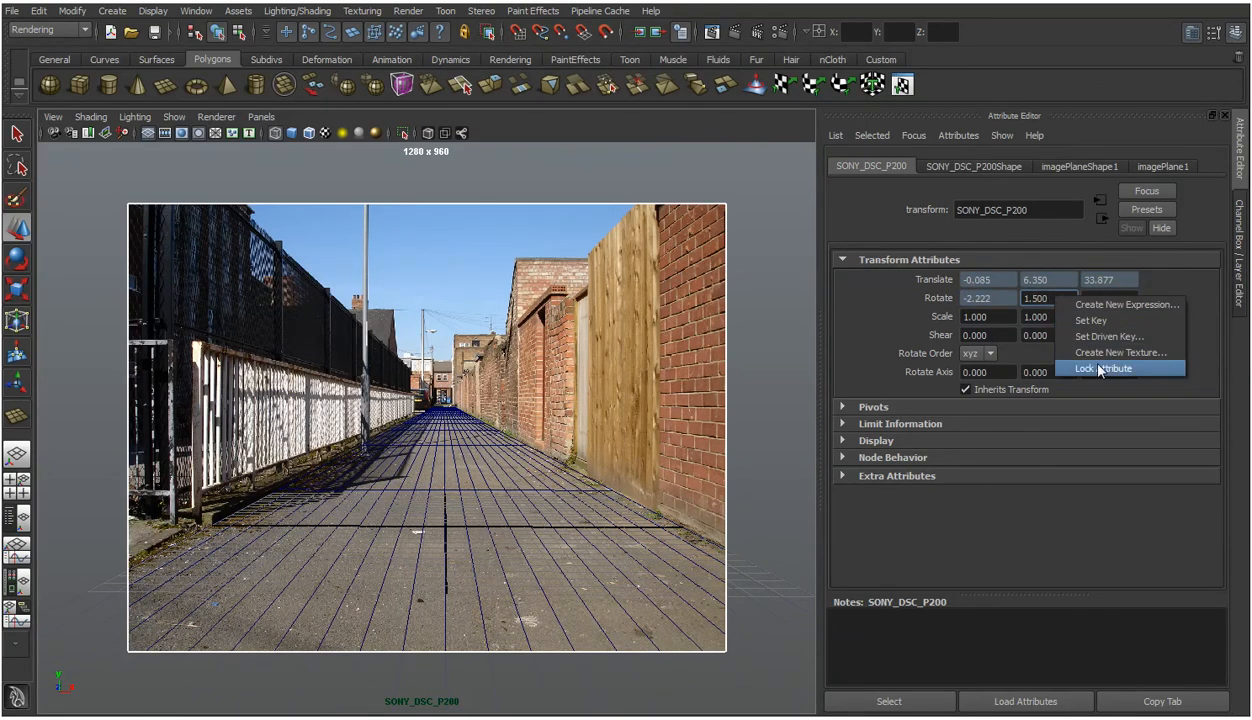
left_click(1098, 369)
right_click(1086, 298)
left_click(1142, 369)
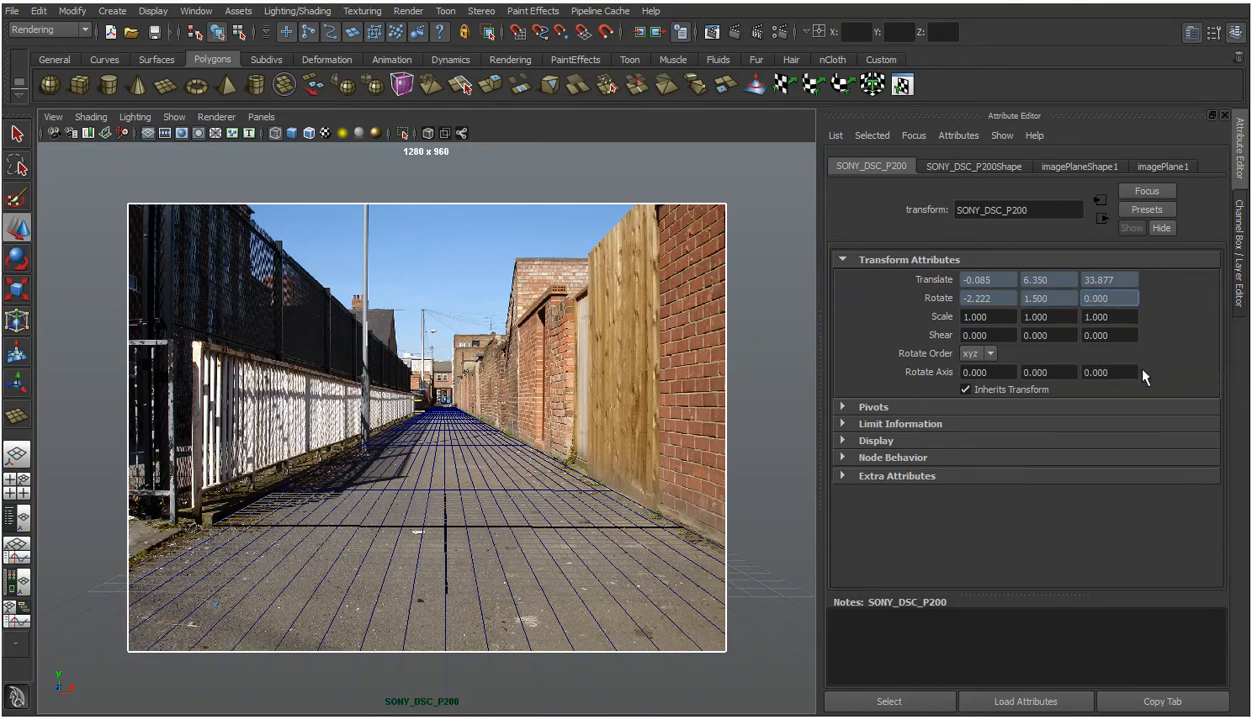
Lock the camera's X, Y and Z scale attributes.
right_click(1003, 318)
left_click(1042, 392)
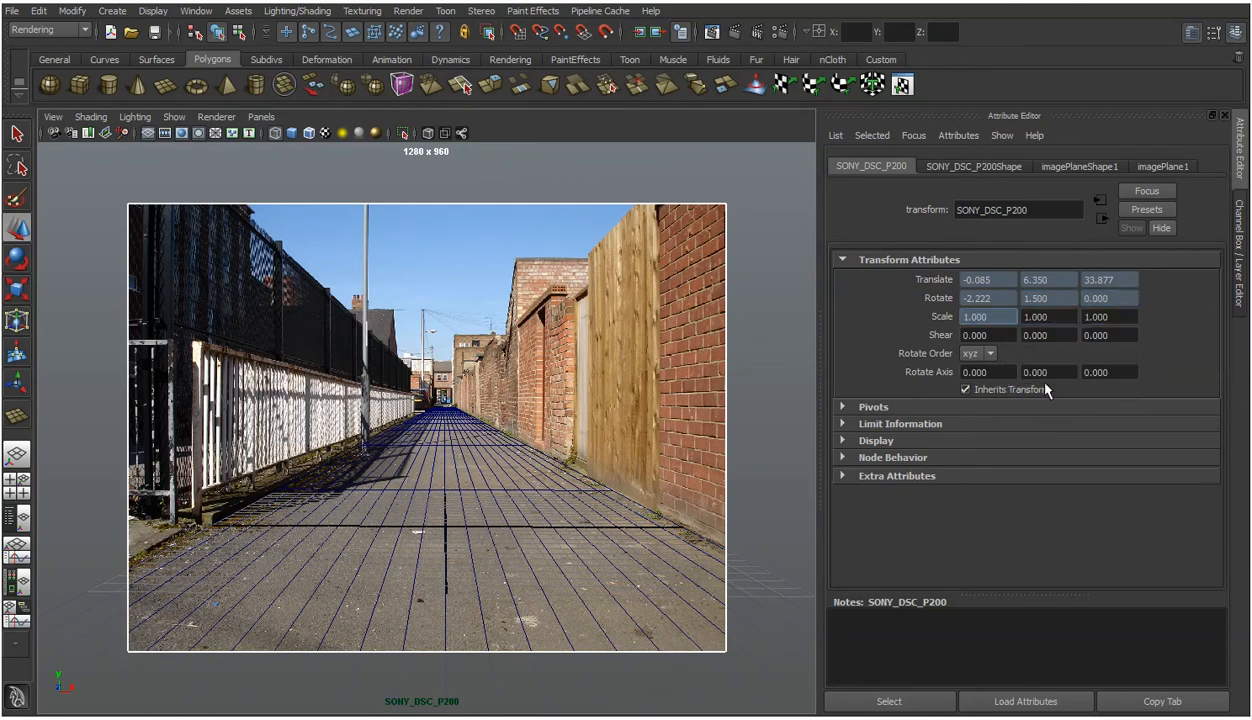
right_click(1060, 318)
left_click(1102, 387)
right_click(1121, 321)
left_click(1166, 390)
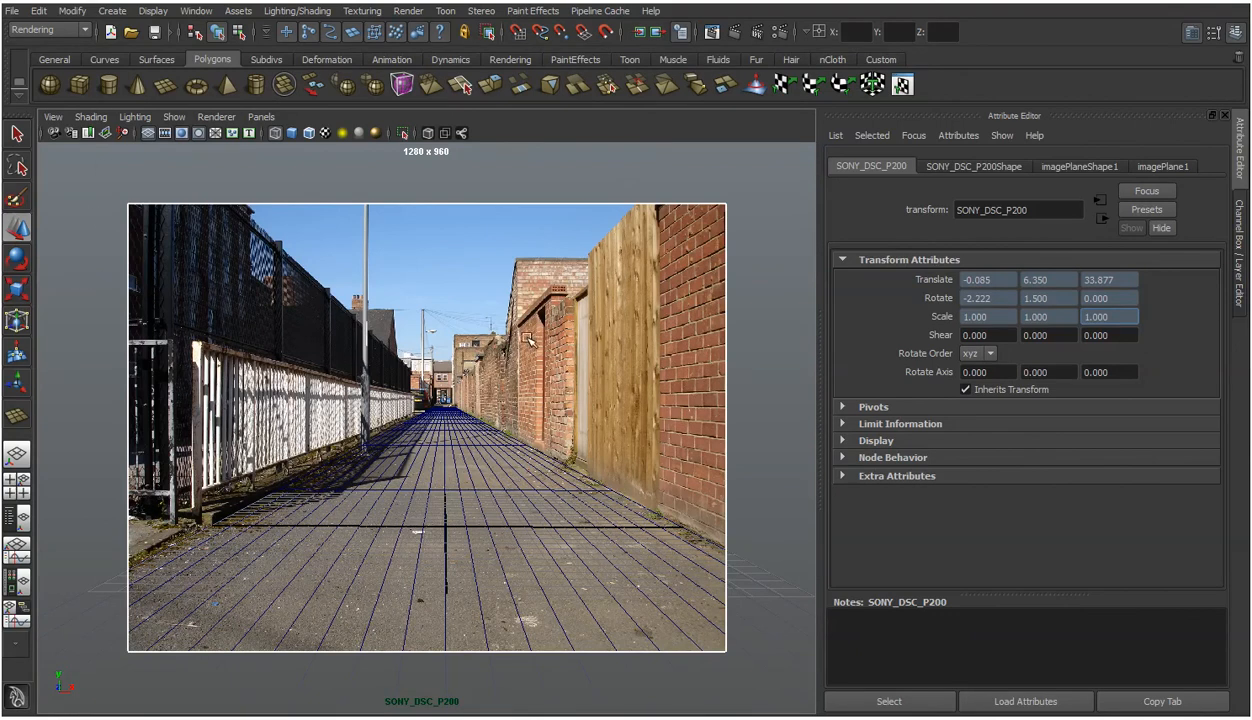
Save the scene over the existing file alley cam set up SONY P200.ma.
left_click(13, 12)
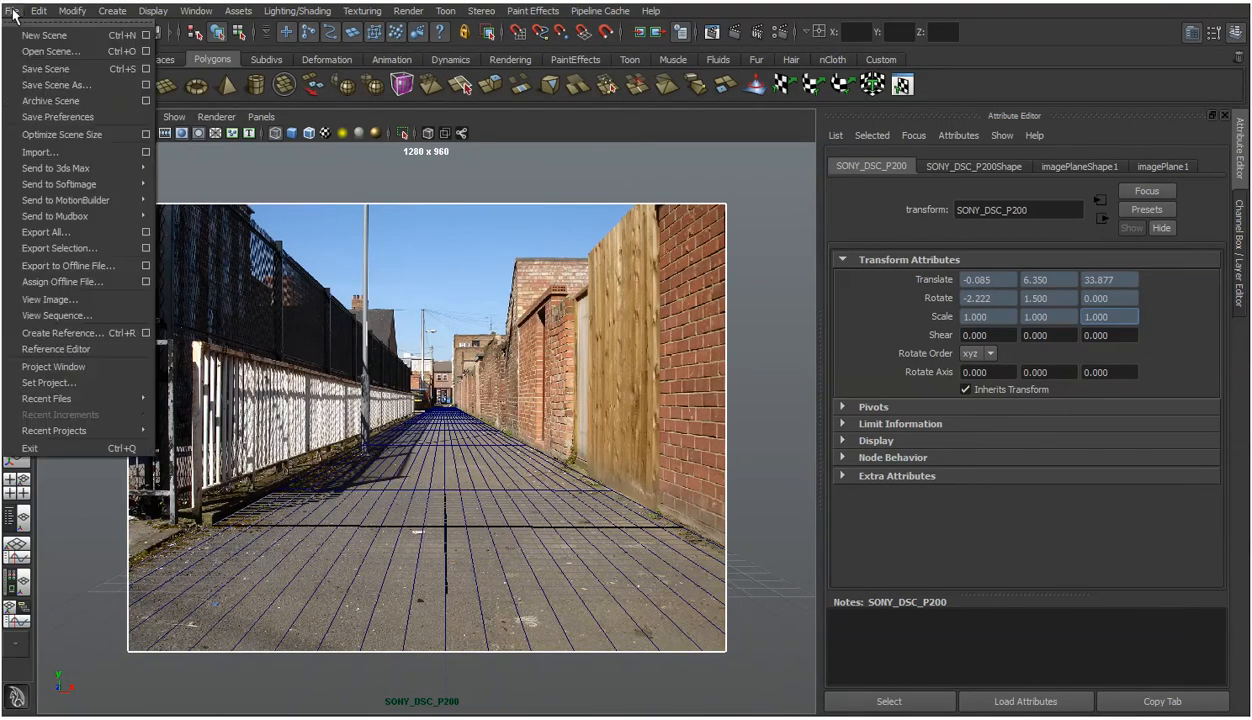
left_click(58, 85)
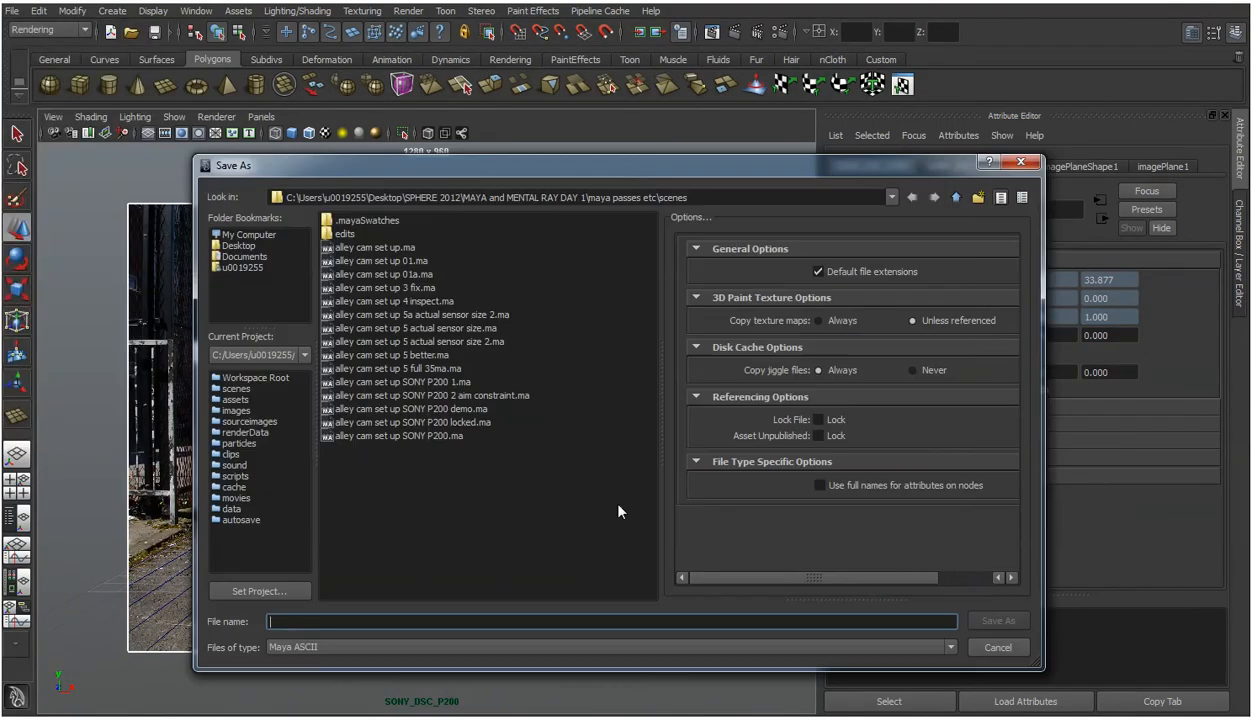
left_click(448, 437)
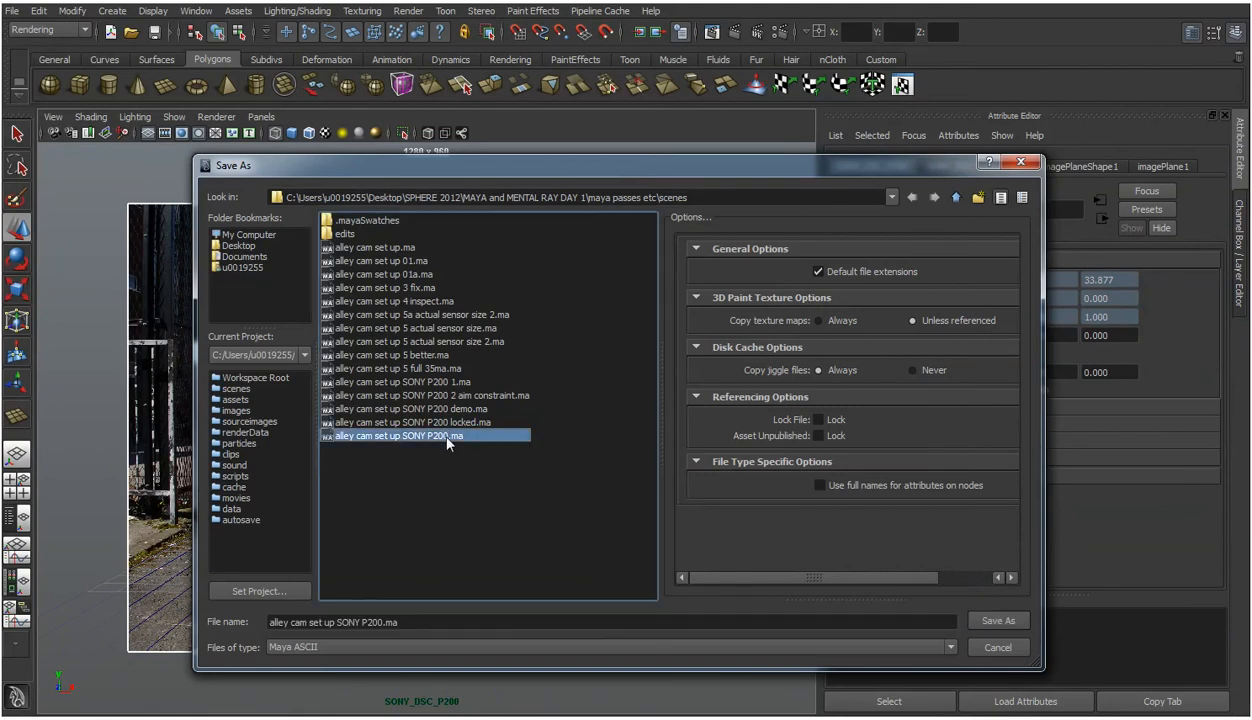
left_click(993, 618)
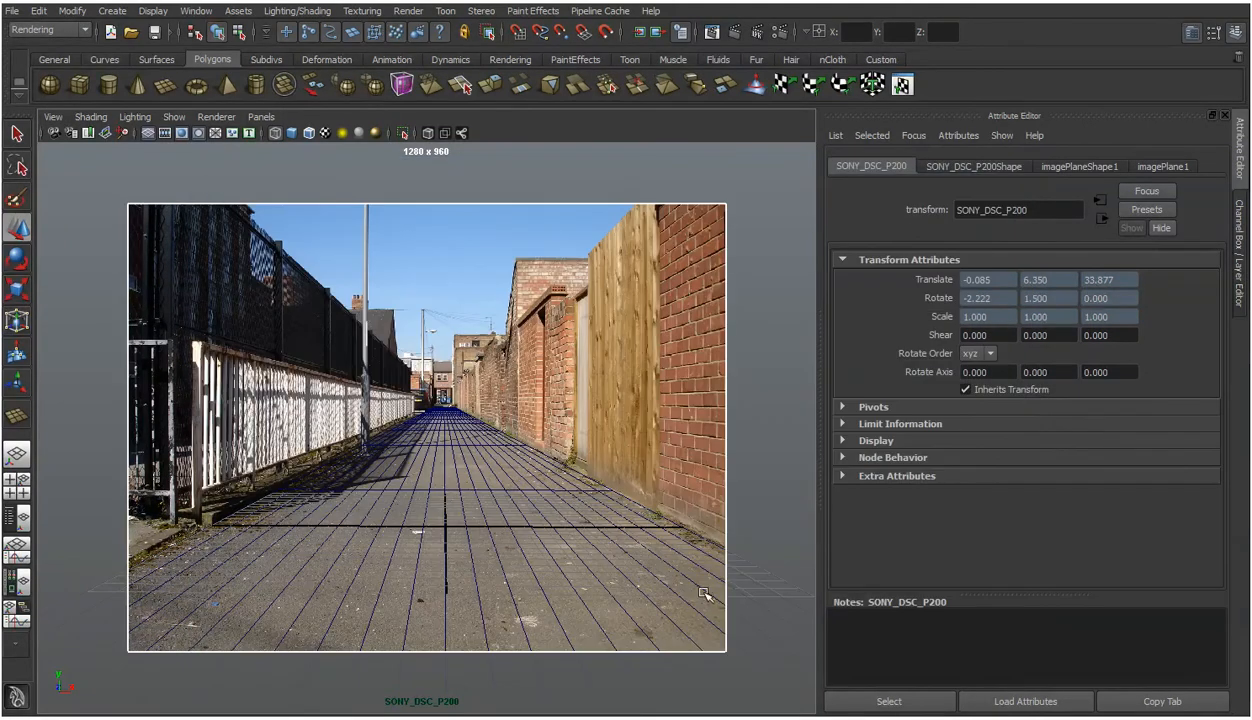